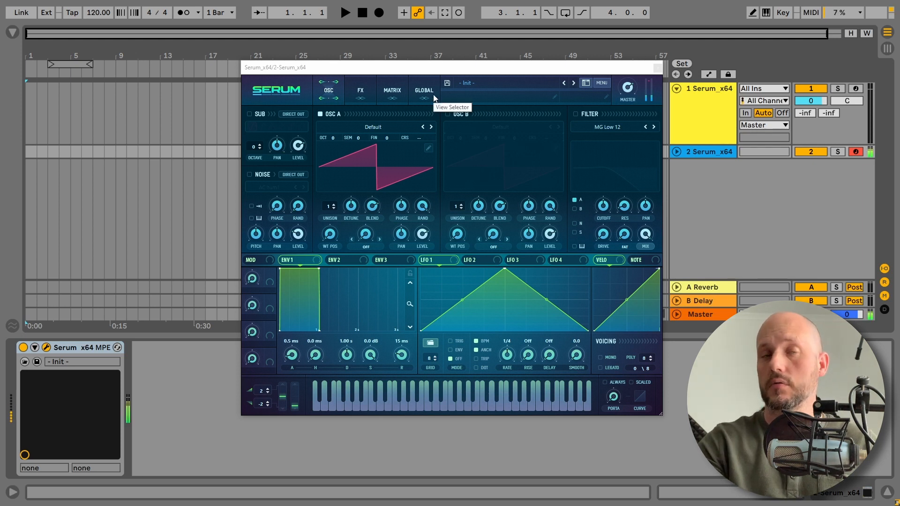
# Enable the Distortion effect and a multiband Compressor, moving the Compressor to the first place in the effects chain
pyautogui.click(356, 90)
pyautogui.click(253, 131)
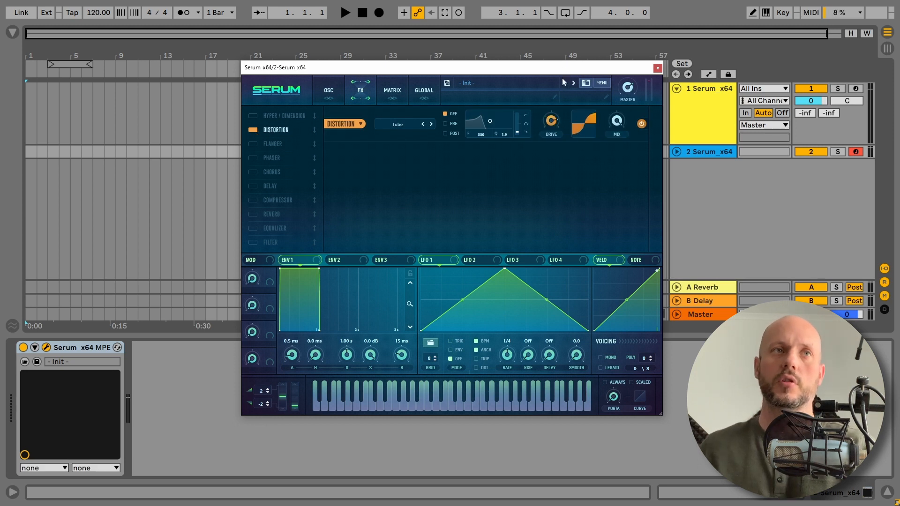
pyautogui.click(273, 201)
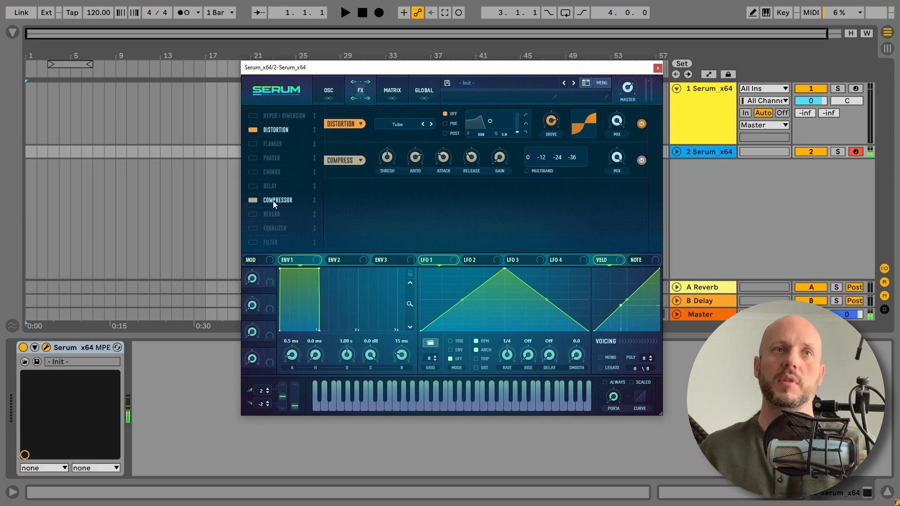
pyautogui.click(528, 170)
pyautogui.moveTo(277, 200); pyautogui.dragTo(276, 117)
# Set the Distortion effect's filter to Post and reshape its filter curve
pyautogui.click(446, 171)
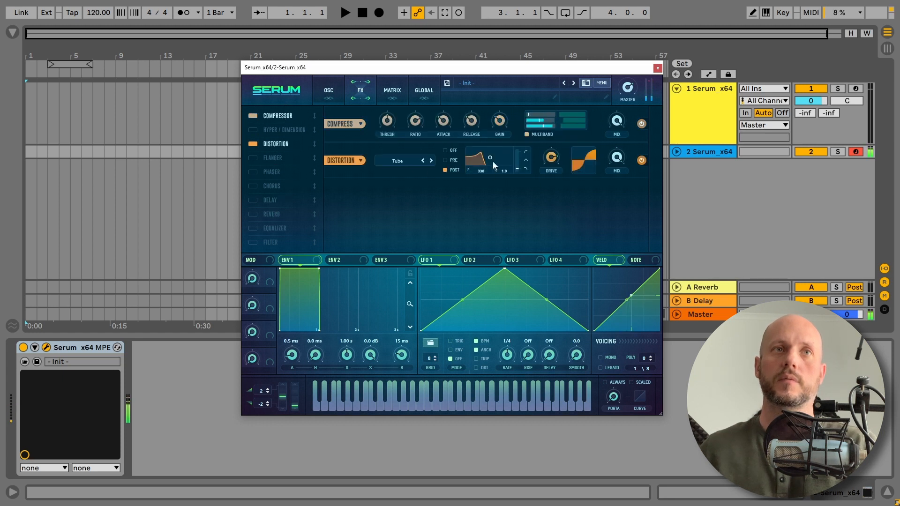
pyautogui.moveTo(493, 161); pyautogui.dragTo(505, 178)
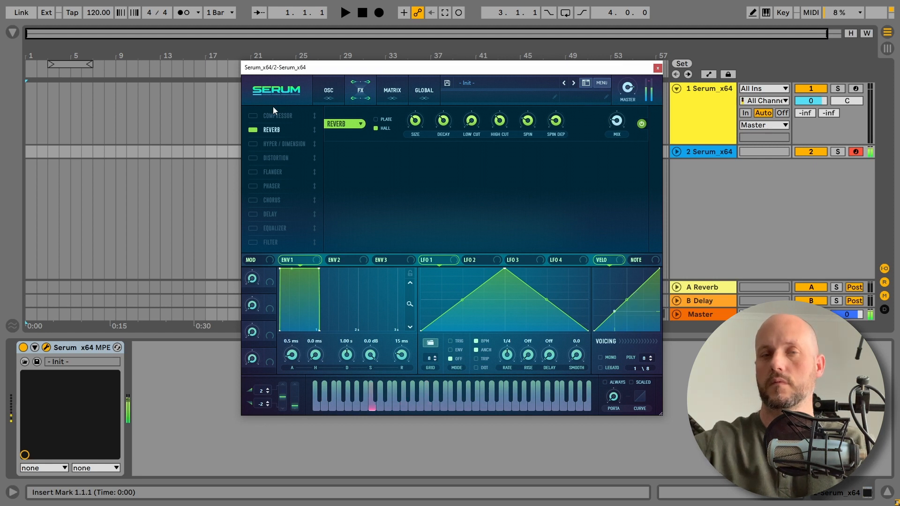
# Set oscillator A's warp mode to FM (From B) and try out different warp amounts
pyautogui.click(329, 90)
pyautogui.click(366, 247)
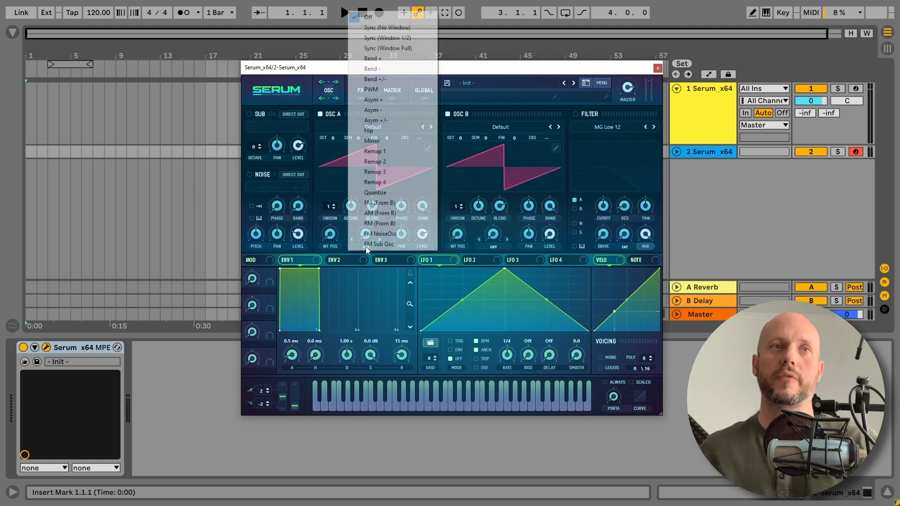
pyautogui.click(374, 215)
pyautogui.moveTo(368, 232); pyautogui.dragTo(369, 226)
pyautogui.moveTo(385, 183); pyautogui.dragTo(370, 247)
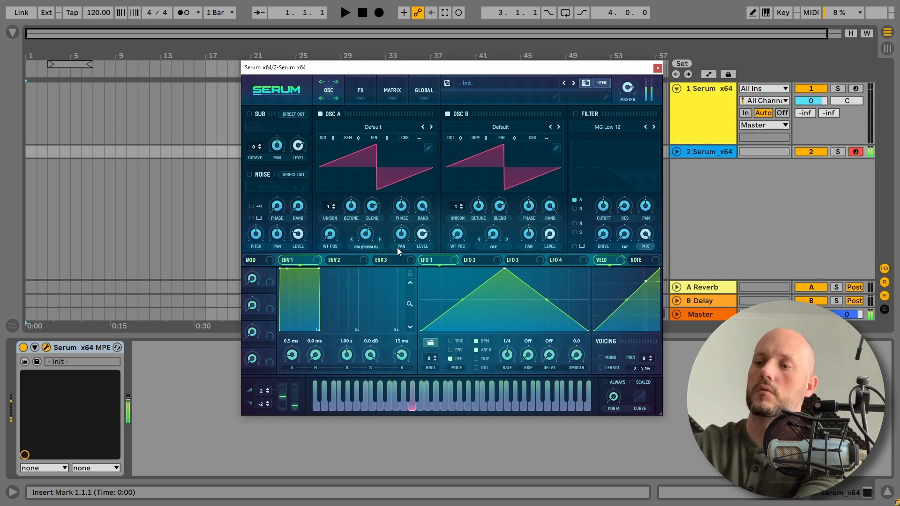
# Switch the voicing to Mono and set portamento to Always
pyautogui.click(606, 358)
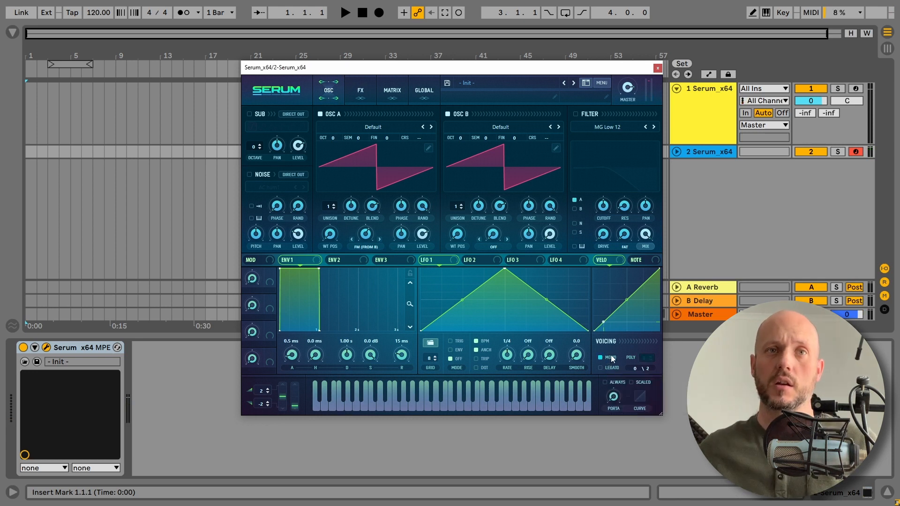
pyautogui.click(618, 383)
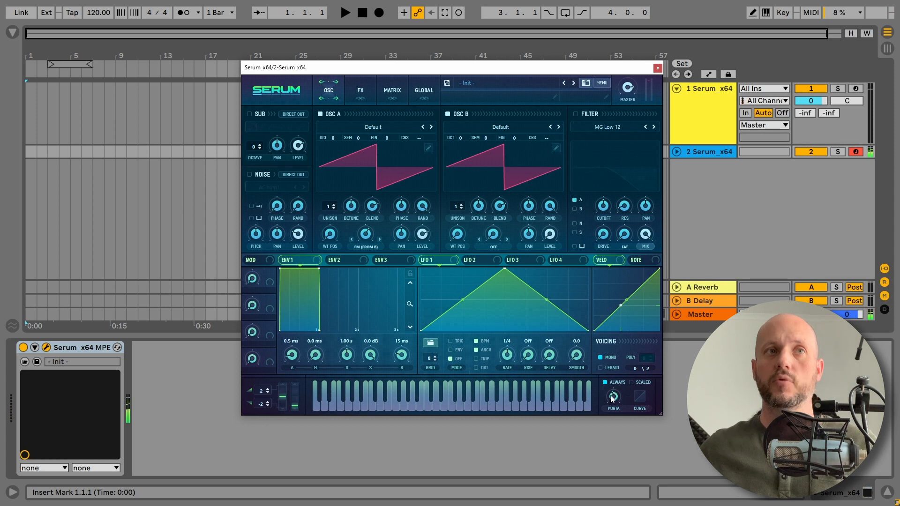
# Turn off oscillator B and adjust envelope 1's shape and release
pyautogui.click(448, 114)
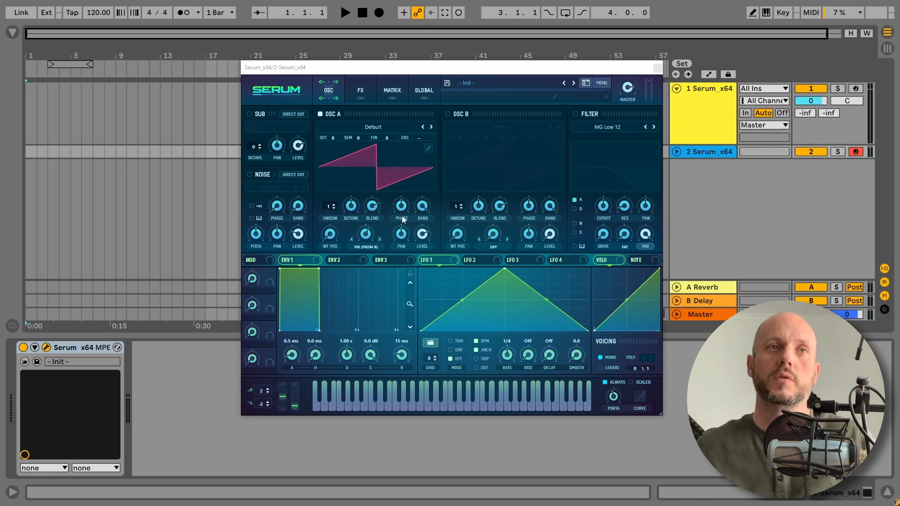
pyautogui.click(370, 233)
pyautogui.moveTo(285, 273); pyautogui.dragTo(295, 271)
pyautogui.moveTo(402, 357); pyautogui.dragTo(406, 343)
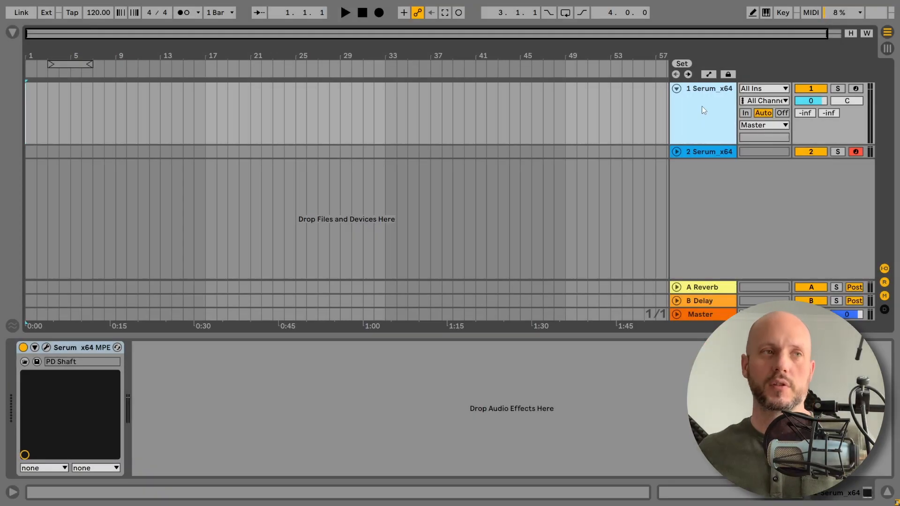
# Arm the first Serum track and turn off all effects in its PD Shaft preset, returning to the oscillator view
pyautogui.click(855, 89)
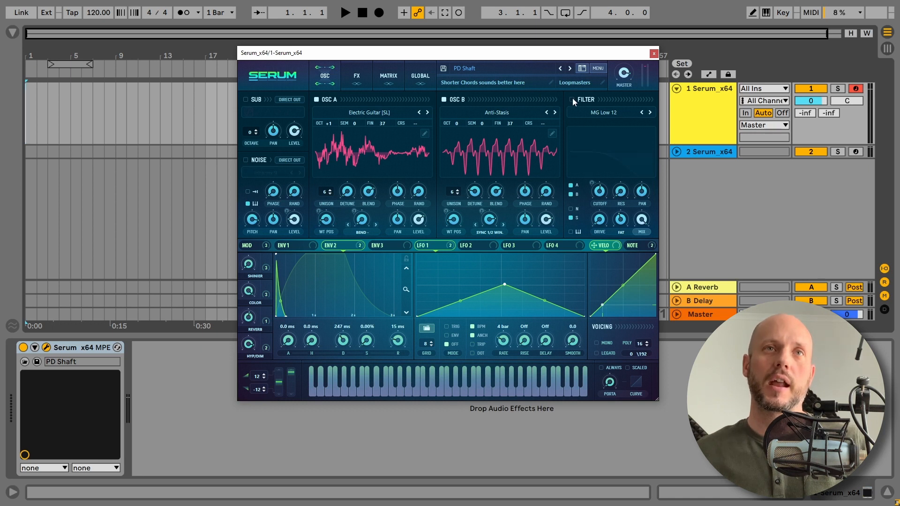
pyautogui.click(349, 75)
pyautogui.click(249, 102)
pyautogui.click(249, 115)
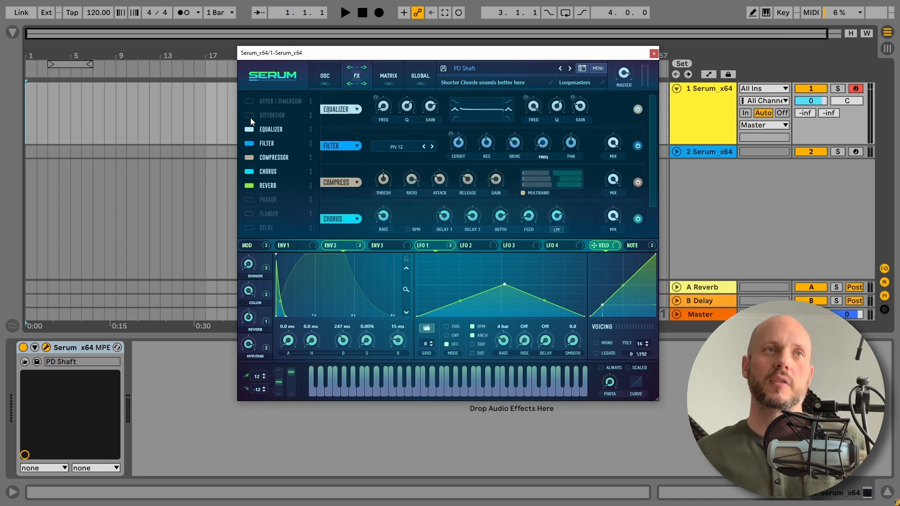
pyautogui.click(249, 129)
pyautogui.click(249, 143)
pyautogui.click(249, 157)
pyautogui.click(325, 75)
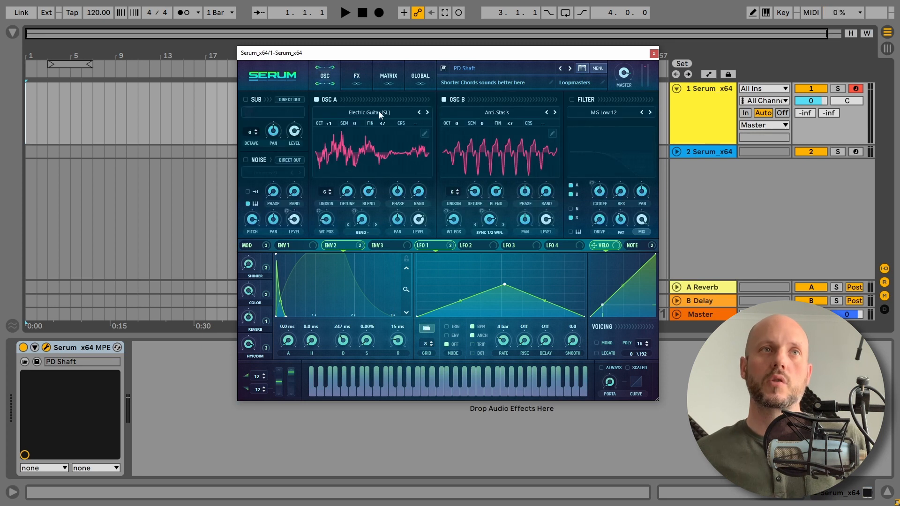
pyautogui.click(506, 113)
pyautogui.moveTo(476, 134)
pyautogui.click(526, 81)
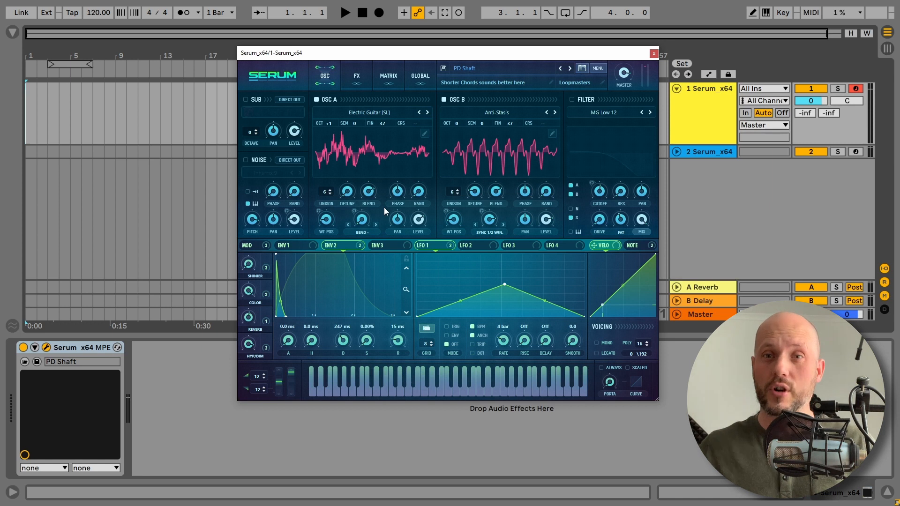
# Turn on the main MG Low 12 filter and adjust its cutoff
pyautogui.click(580, 101)
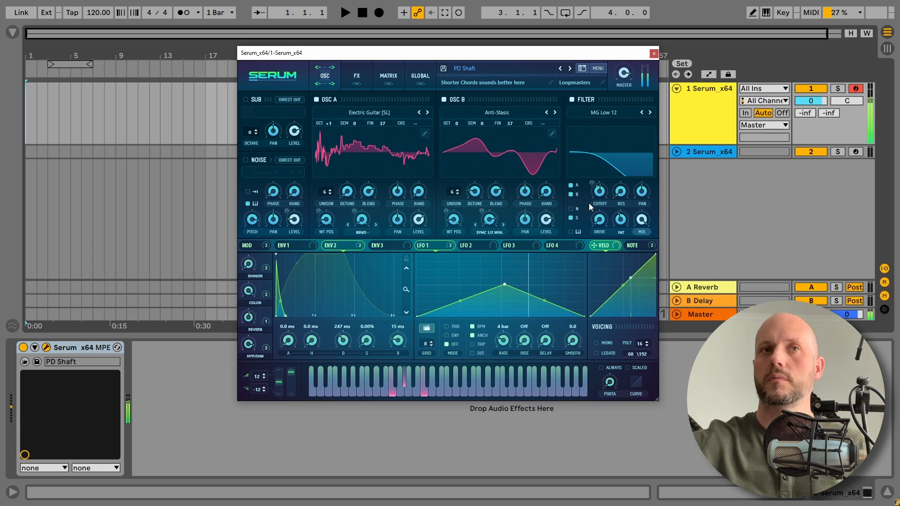
pyautogui.moveTo(600, 190); pyautogui.dragTo(605, 183)
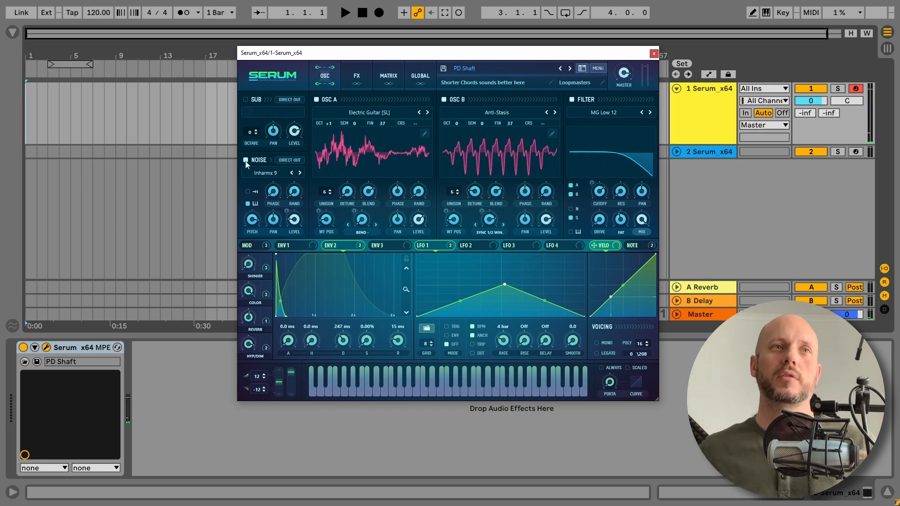
# Try reducing the unison voices of both oscillators, setting oscillator B's to 1
pyautogui.moveTo(452, 191); pyautogui.dragTo(369, 265)
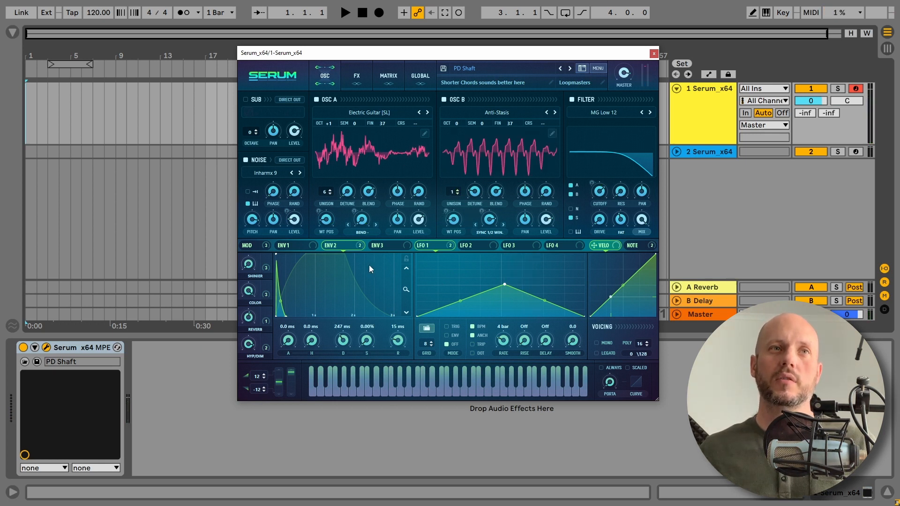
pyautogui.moveTo(325, 195); pyautogui.dragTo(320, 344)
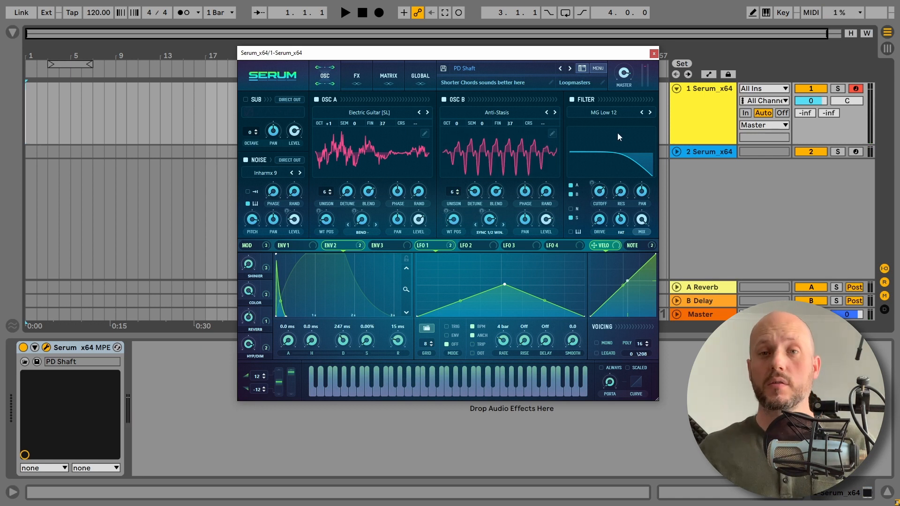
# Turn the Hyper/Dimension, Distortion, Equalizer, Filter, Compressor, Chorus and Reverb effects back on one after another
pyautogui.click(357, 76)
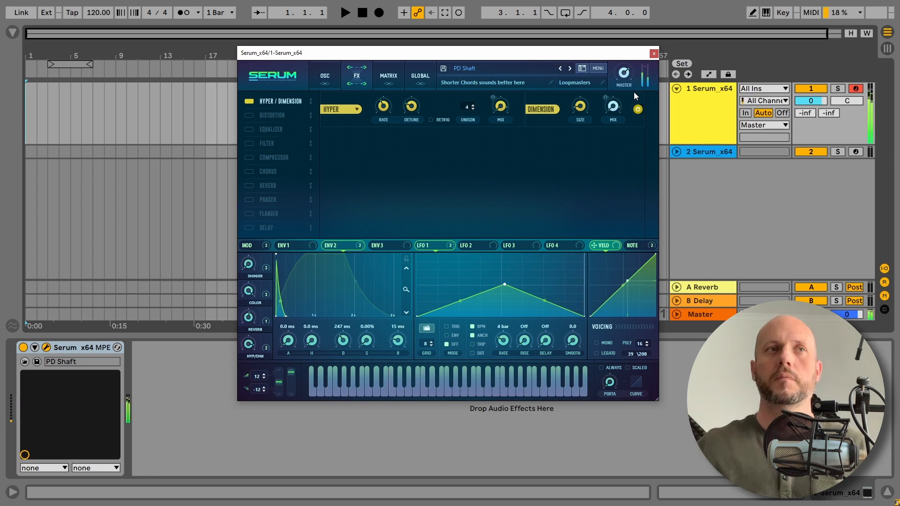
pyautogui.click(250, 115)
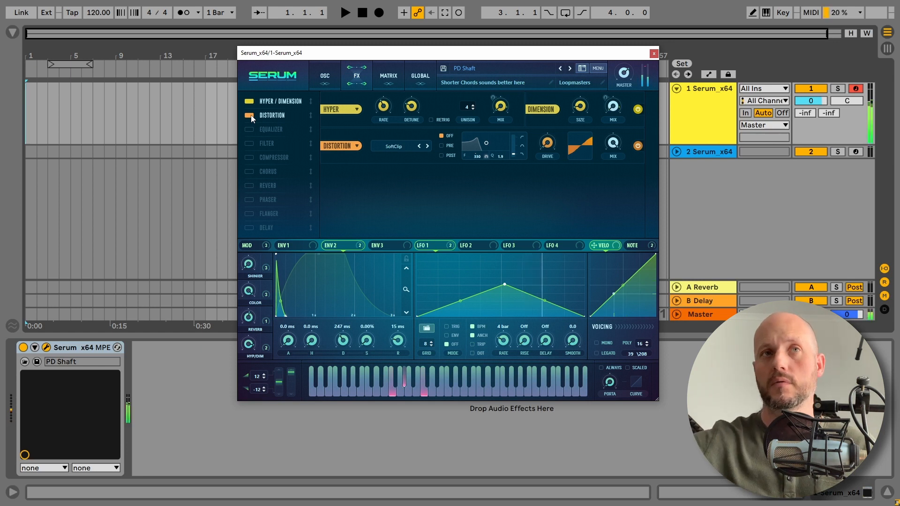
pyautogui.click(249, 130)
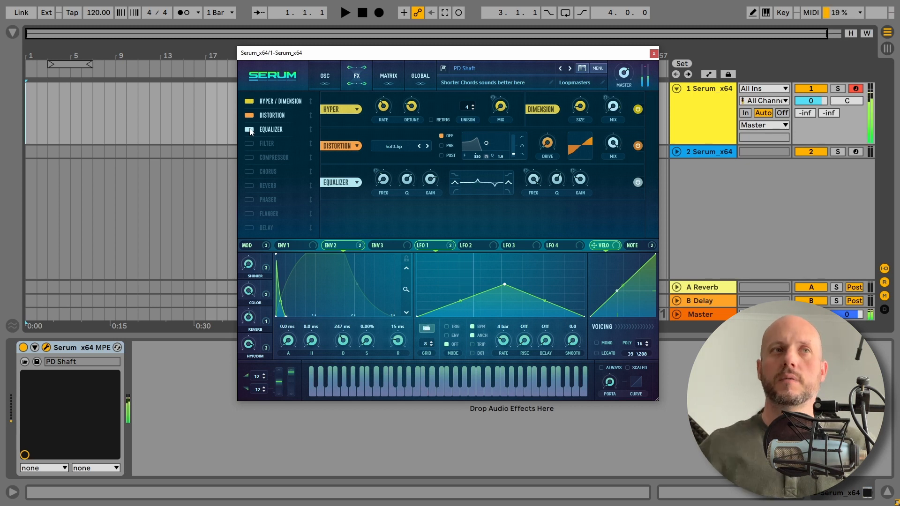
pyautogui.click(249, 143)
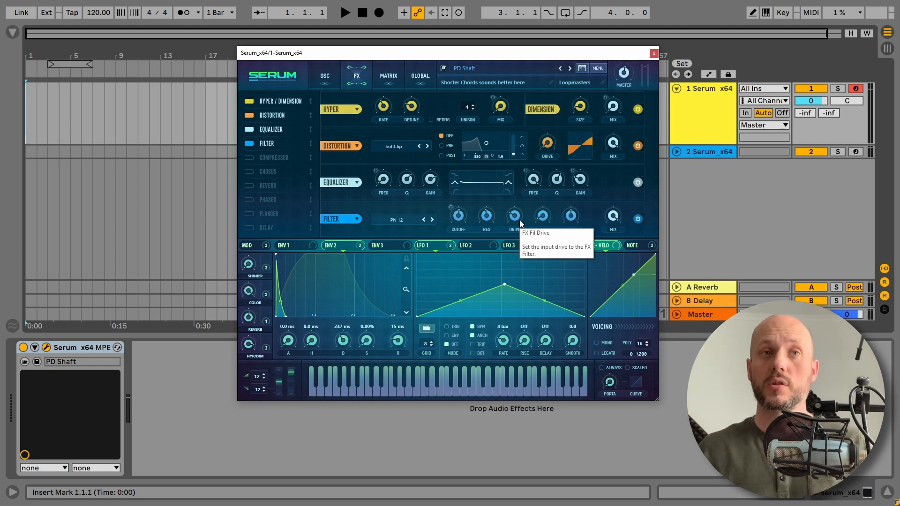
pyautogui.click(250, 158)
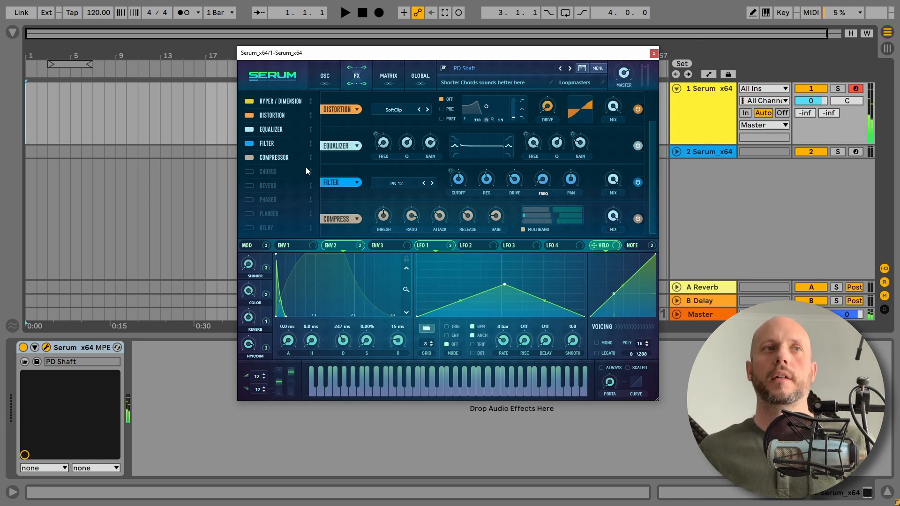
pyautogui.click(250, 171)
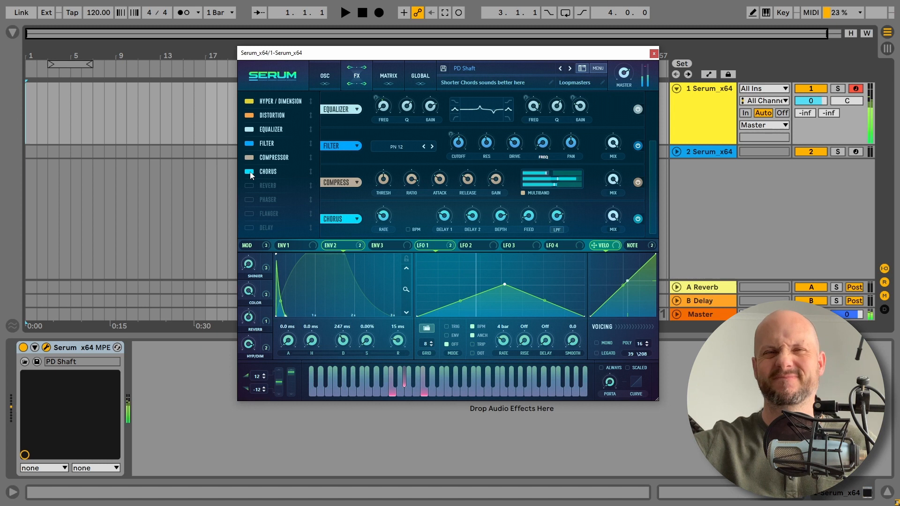
pyautogui.click(250, 186)
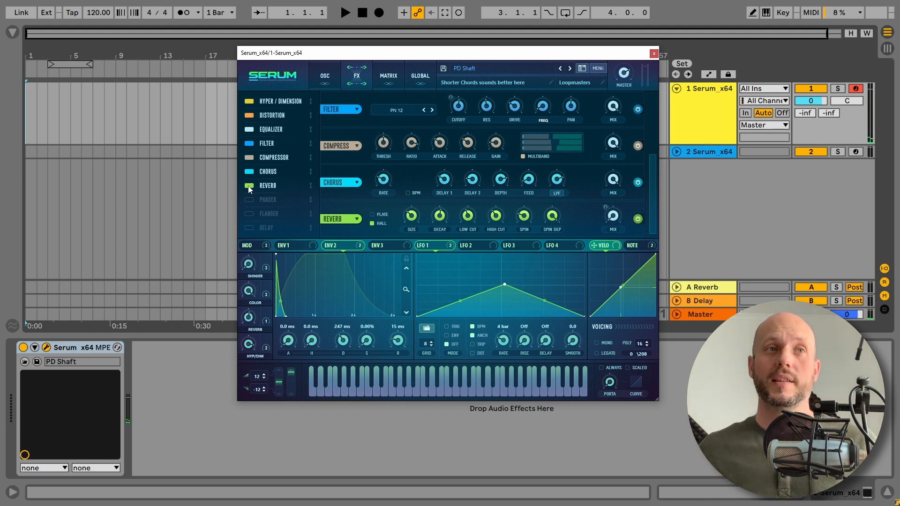
pyautogui.click(293, 249)
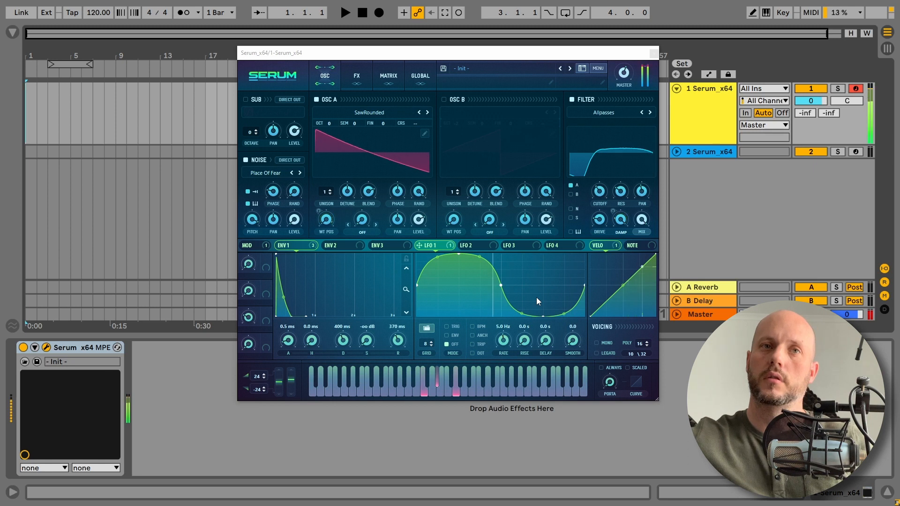
# Switch the SawRounded patch's voicing to Mono and turn off all of its active effects, returning to the oscillator view
pyautogui.click(608, 343)
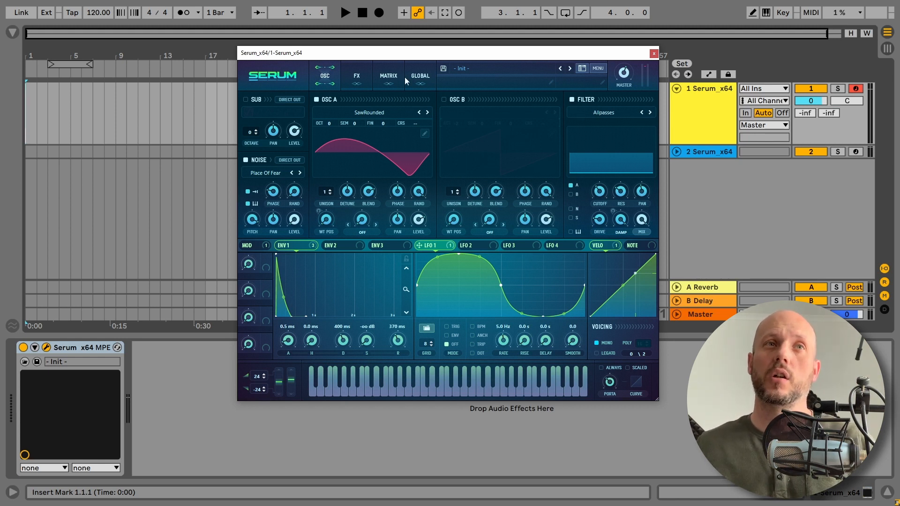
pyautogui.click(355, 76)
pyautogui.click(250, 115)
pyautogui.click(249, 101)
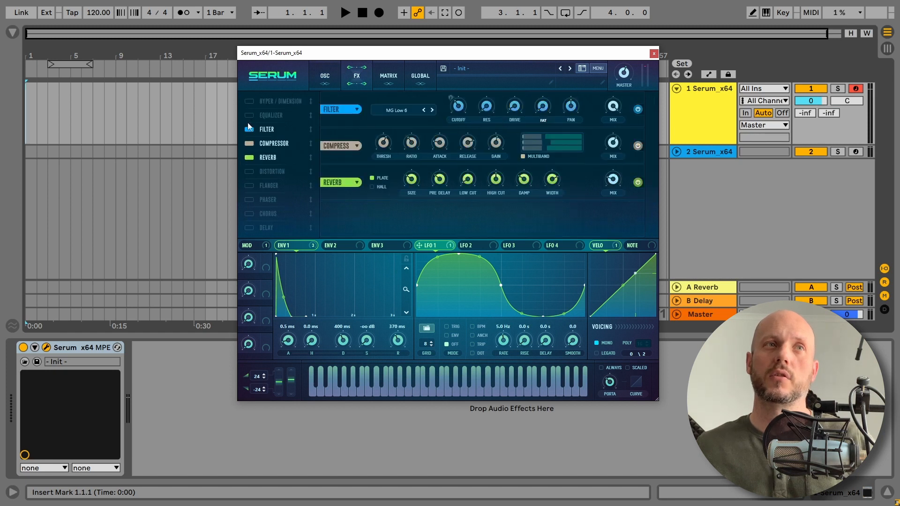
pyautogui.click(250, 129)
pyautogui.click(251, 143)
pyautogui.click(252, 157)
pyautogui.click(320, 84)
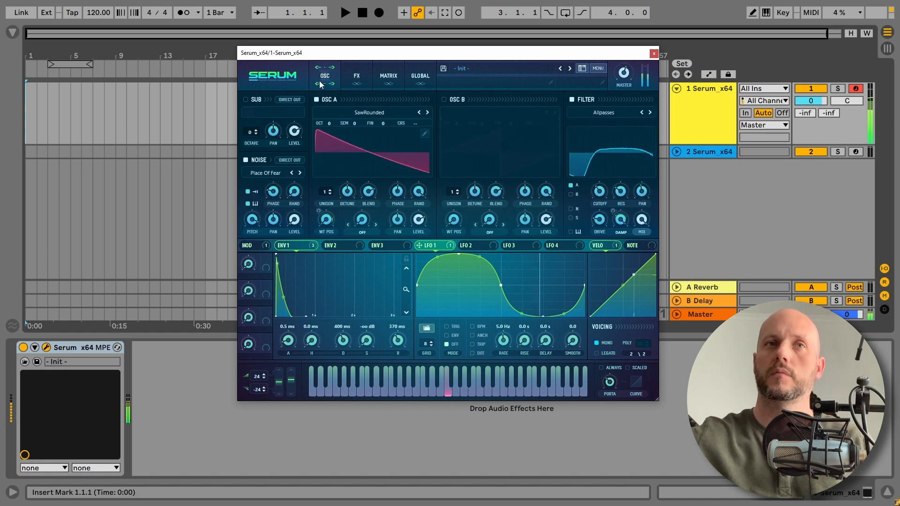
pyautogui.click(572, 100)
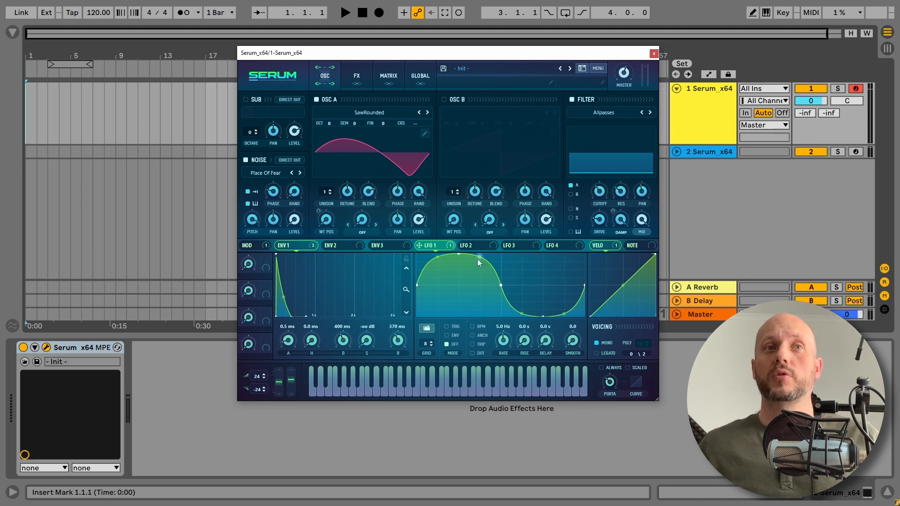
pyautogui.rightClick(434, 248)
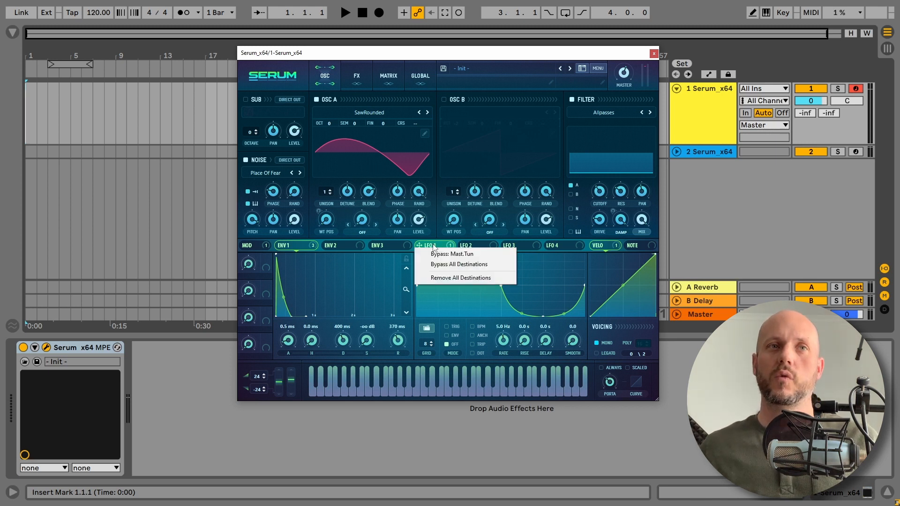
pyautogui.click(443, 243)
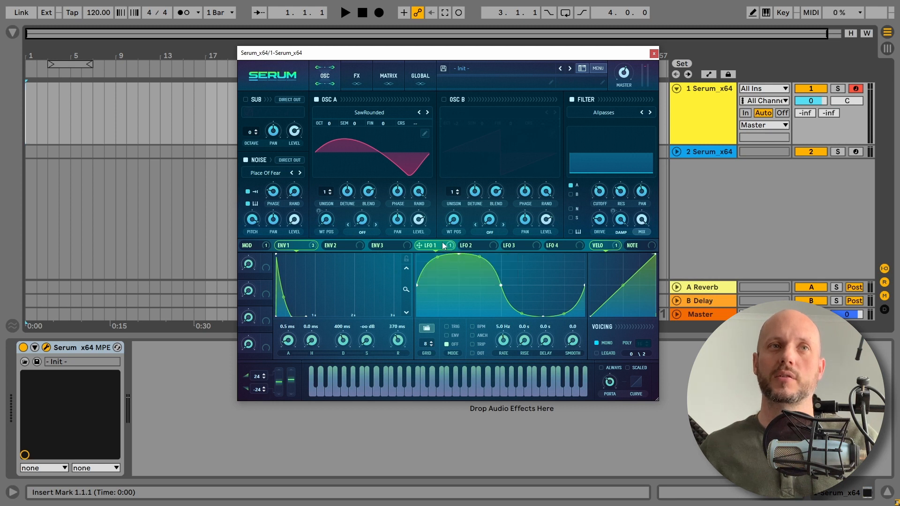
# Show the modulation matrix and bypass LFO 1's modulation of Mast.Tun
pyautogui.click(388, 77)
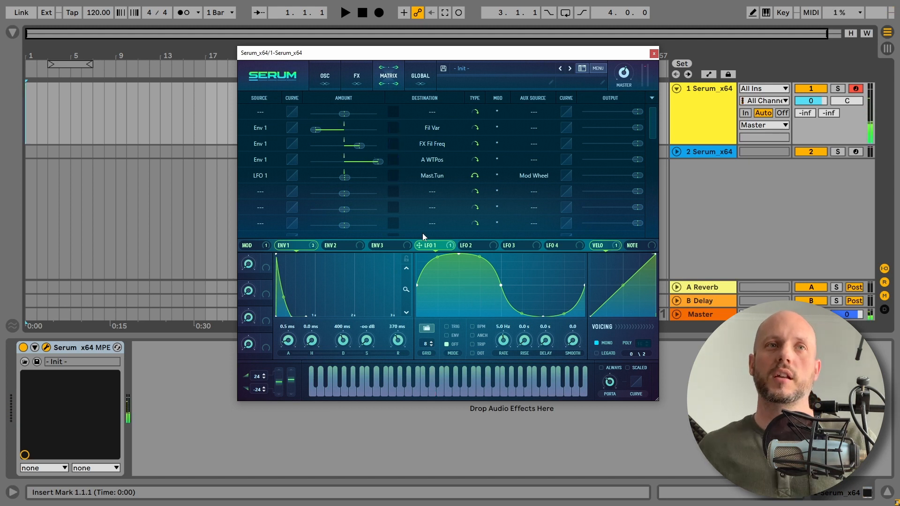
pyautogui.rightClick(424, 245)
pyautogui.click(445, 254)
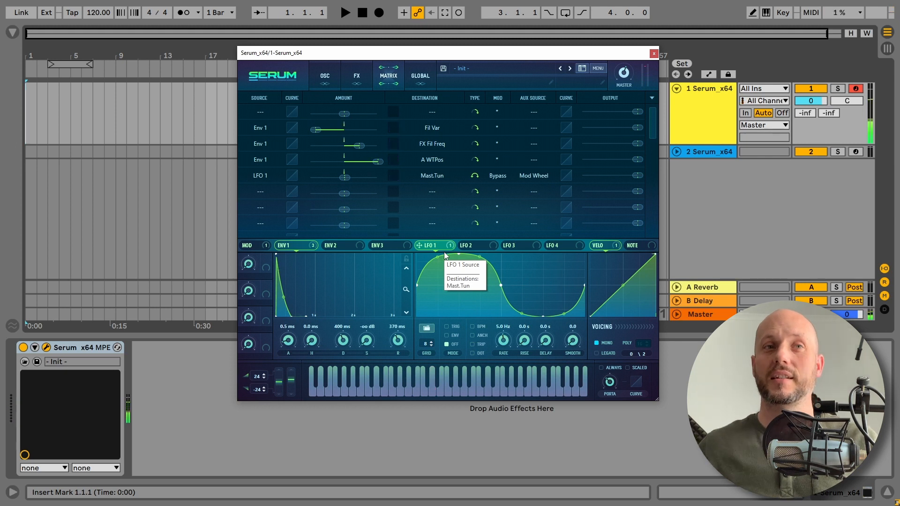
# Remove the bypass from LFO 1's modulation of Mast.Tun
pyautogui.rightClick(444, 251)
pyautogui.click(448, 253)
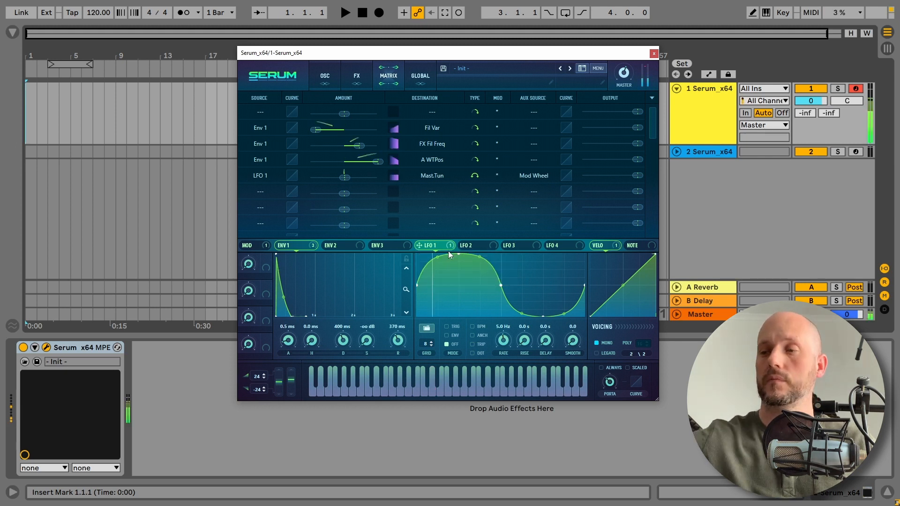
# Turn the Hyper/Dimension, Equalizer, Filter, Compressor and Reverb effects back on one by one
pyautogui.rightClick(448, 252)
pyautogui.click(332, 73)
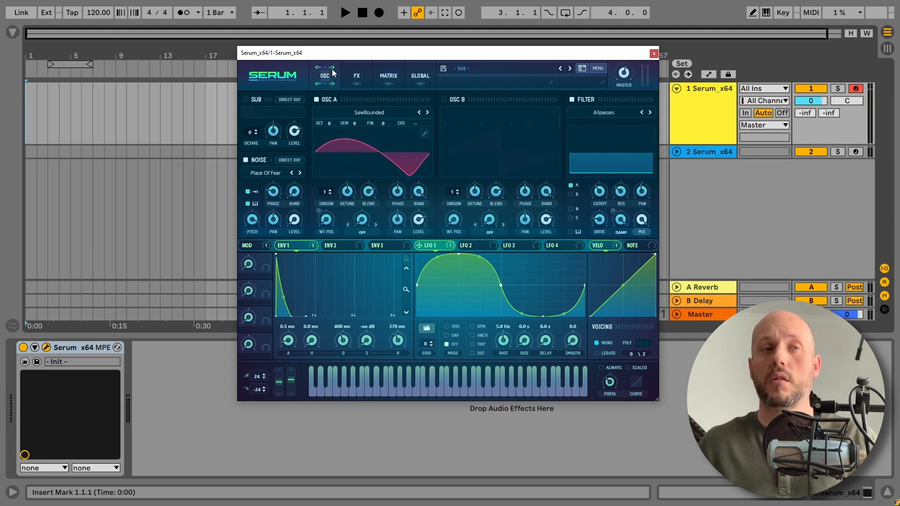
pyautogui.click(345, 76)
pyautogui.click(249, 102)
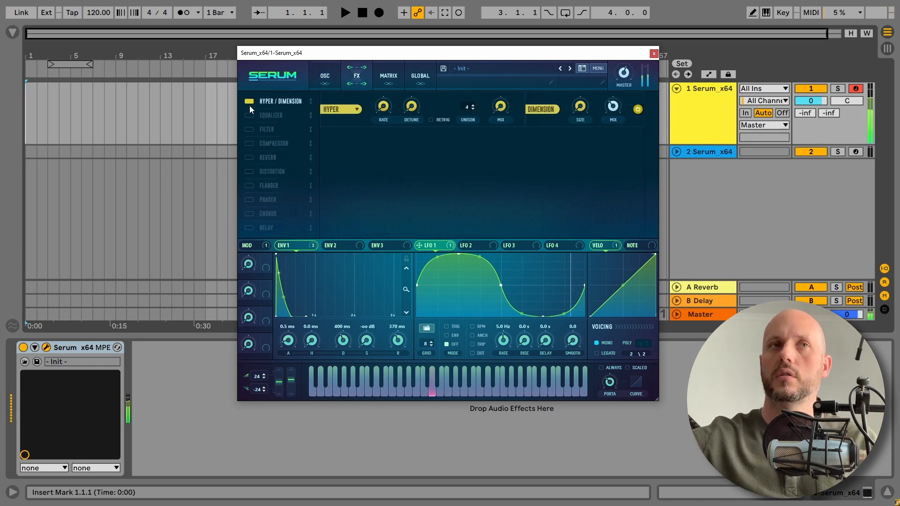
pyautogui.click(249, 115)
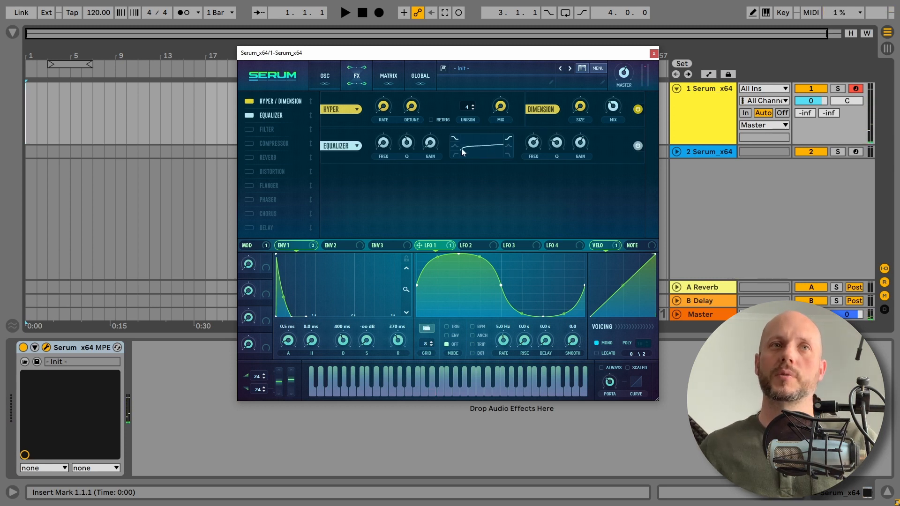
pyautogui.click(249, 130)
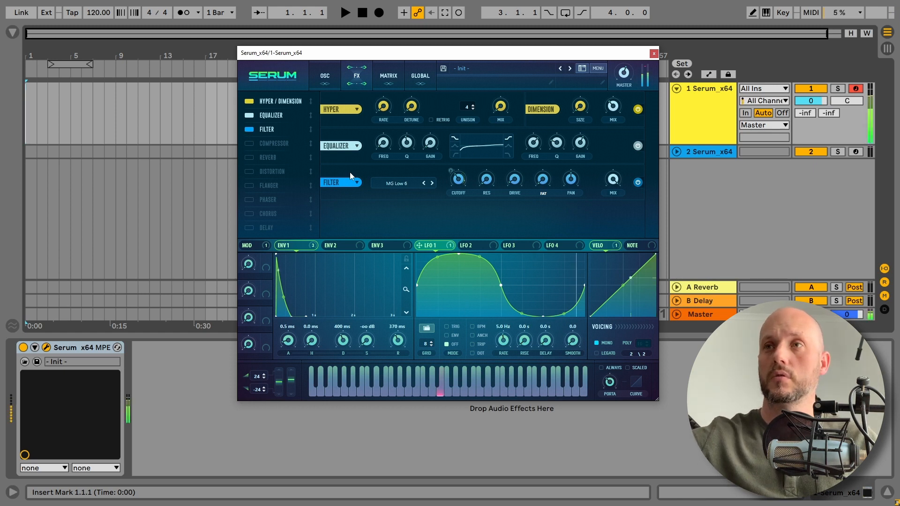
pyautogui.click(251, 145)
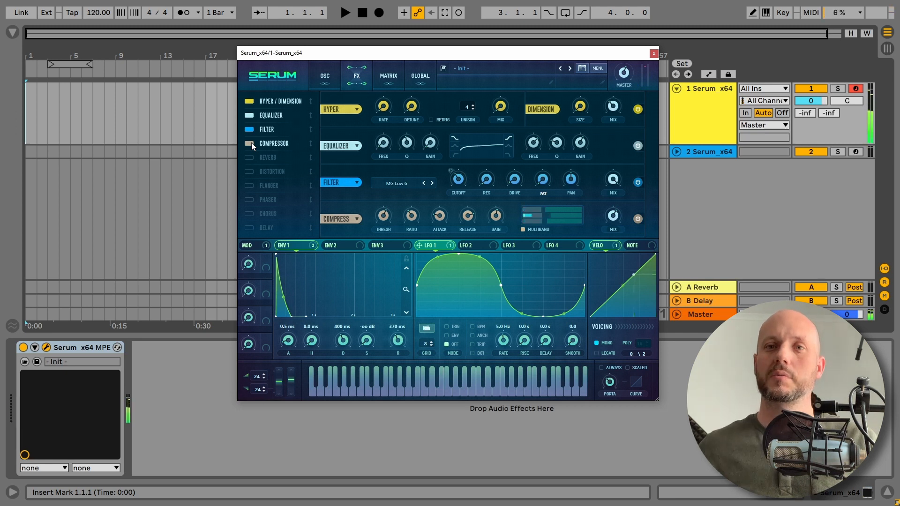
pyautogui.click(249, 158)
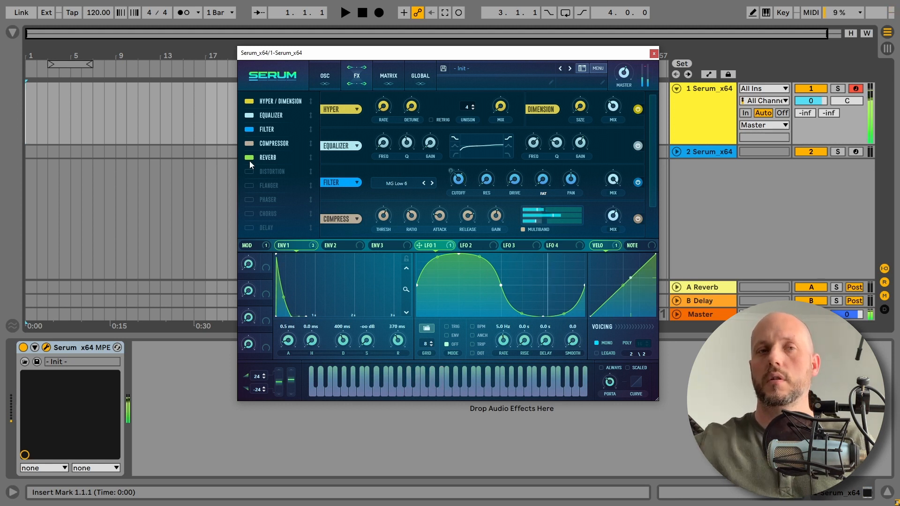
pyautogui.click(607, 345)
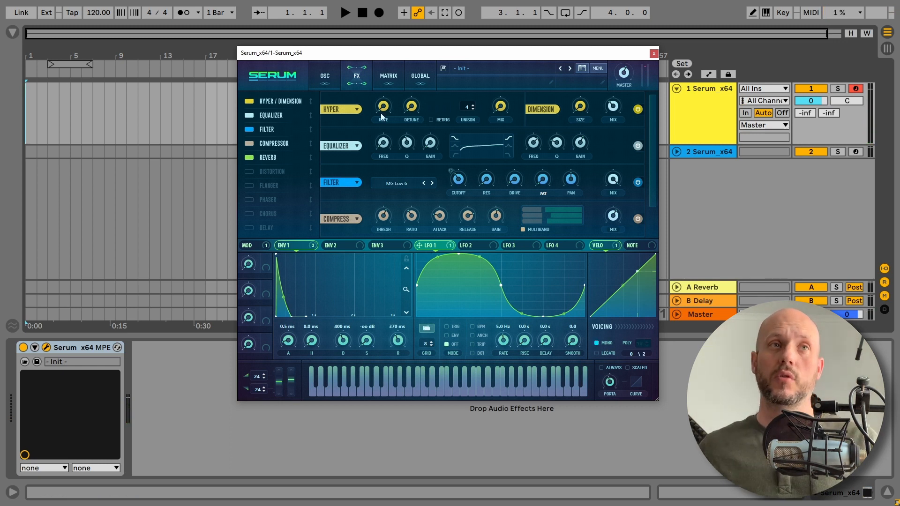
# Try the digital wavetable Kream in oscillator A with a changed wavetable position, and replace it with PWM Electro
pyautogui.click(324, 76)
pyautogui.click(328, 113)
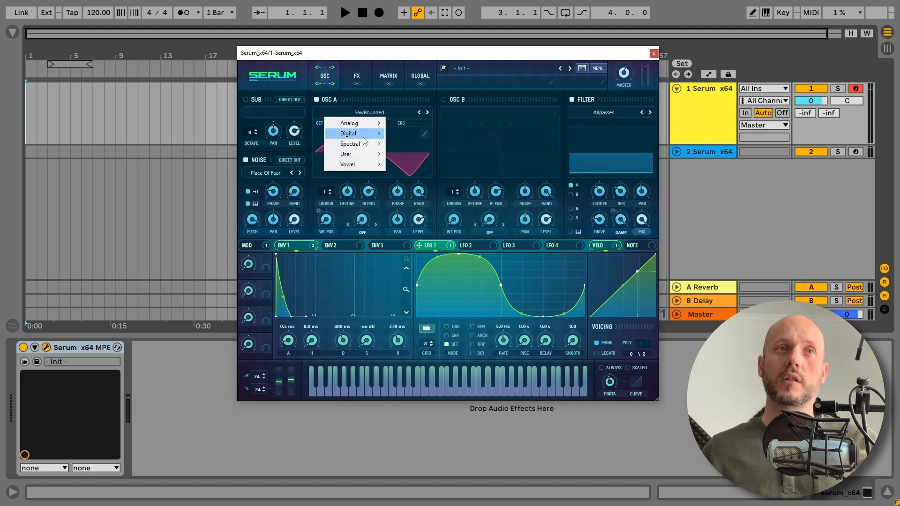
pyautogui.moveTo(370, 134)
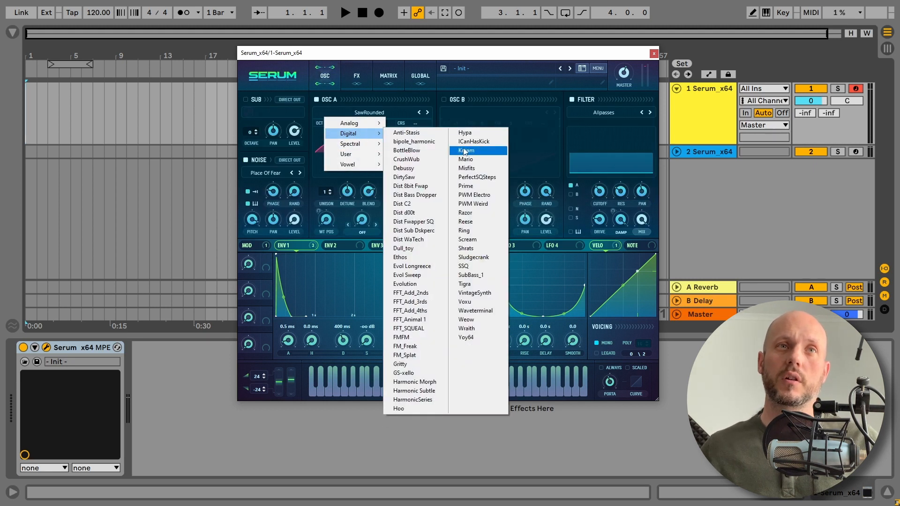
pyautogui.click(466, 151)
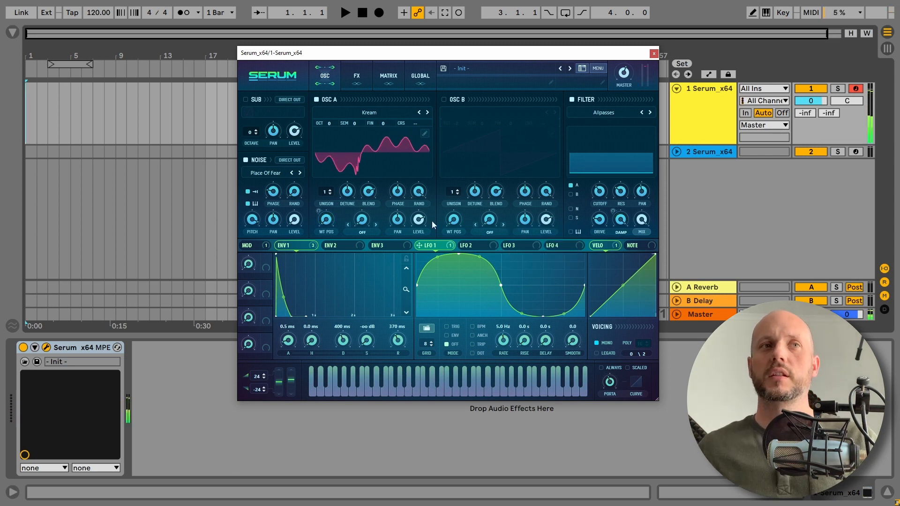
pyautogui.moveTo(330, 229); pyautogui.dragTo(345, 178)
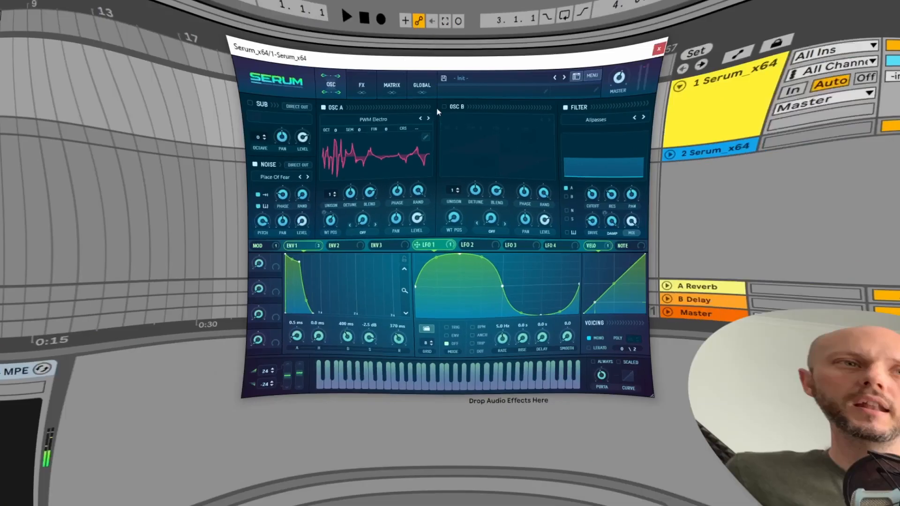
# Enable oscillator B at 28% level and octave +1, and change oscillator A's warp mode
pyautogui.click(444, 106)
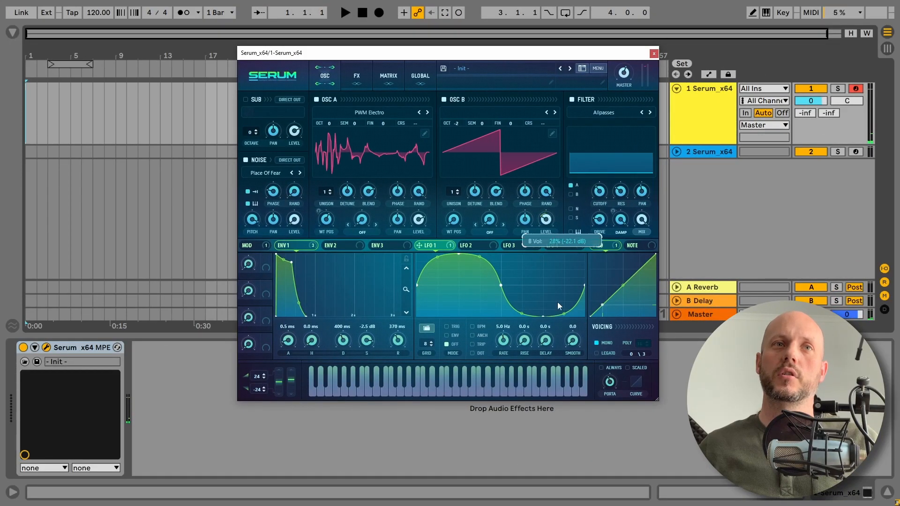
pyautogui.moveTo(457, 124); pyautogui.dragTo(468, 96)
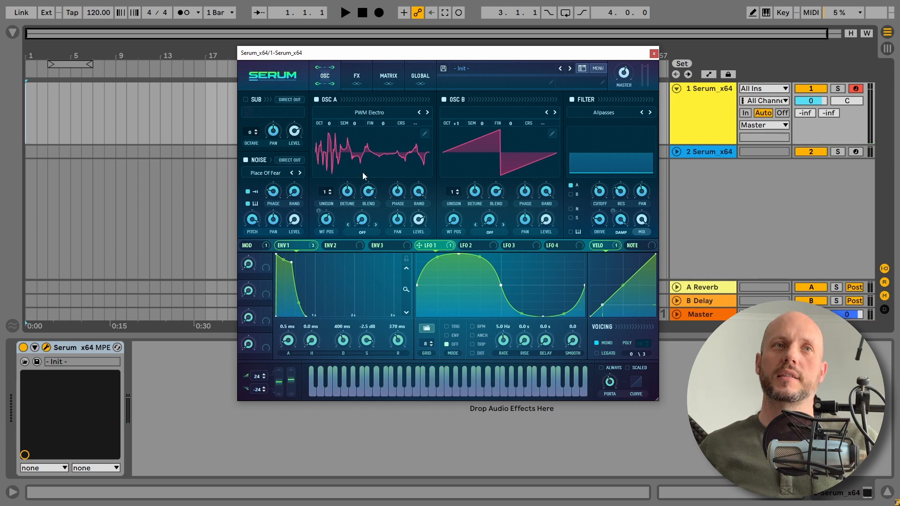
pyautogui.click(361, 232)
pyautogui.click(375, 429)
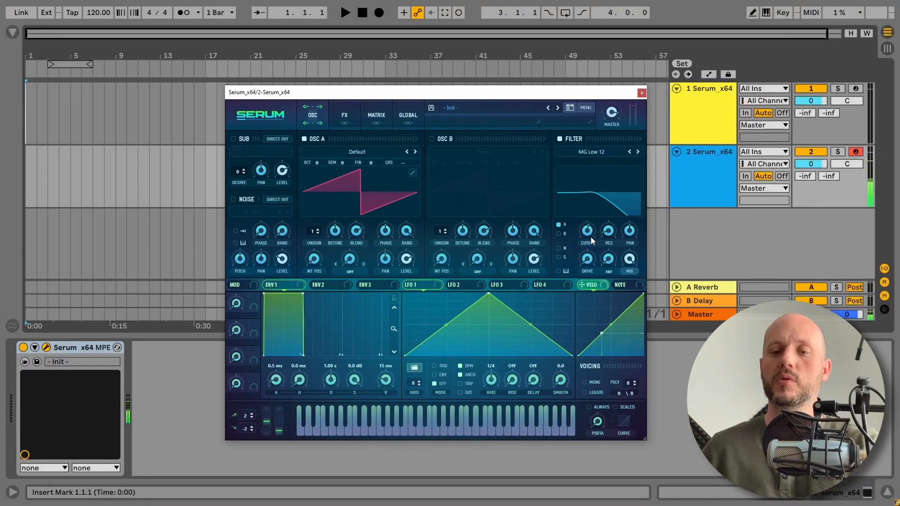
# Shape Envelope 2 with a 489 ms decay and 0% sustain, and assign it to the filter cutoff
pyautogui.click(328, 287)
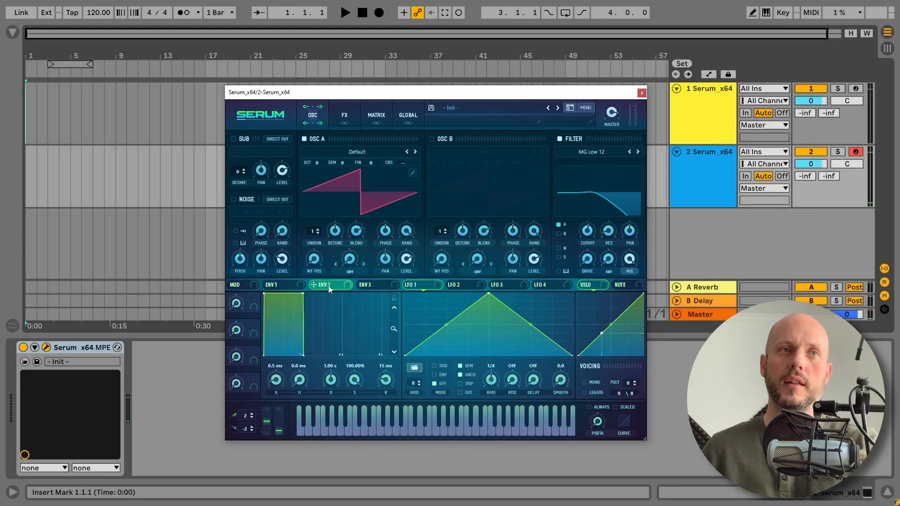
pyautogui.moveTo(303, 293); pyautogui.dragTo(284, 356)
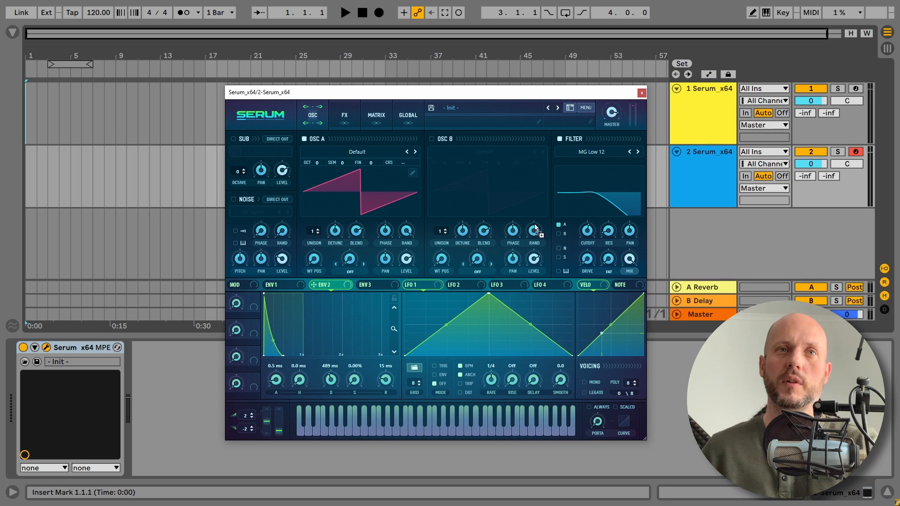
pyautogui.moveTo(586, 236); pyautogui.dragTo(582, 235)
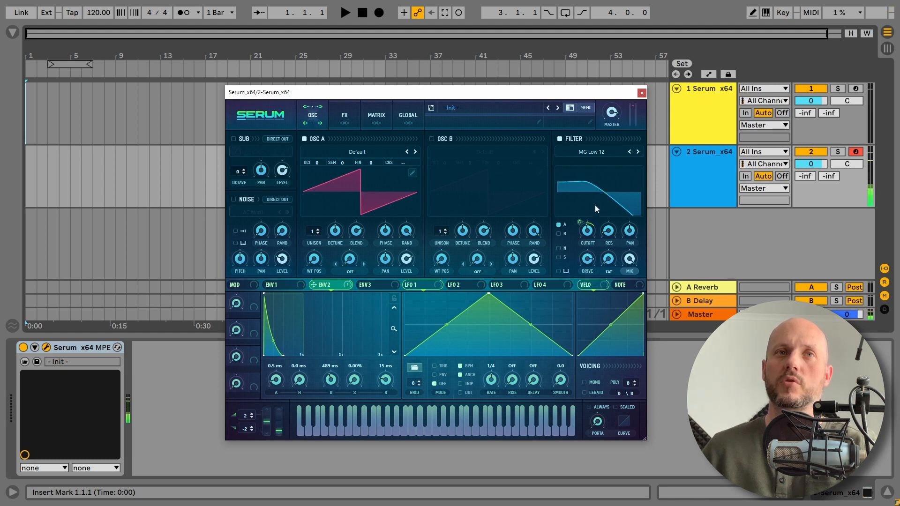
# Lower the master volume and enable a multiband Compressor effect with raised gain and an adjusted band level
pyautogui.moveTo(613, 114); pyautogui.dragTo(616, 133)
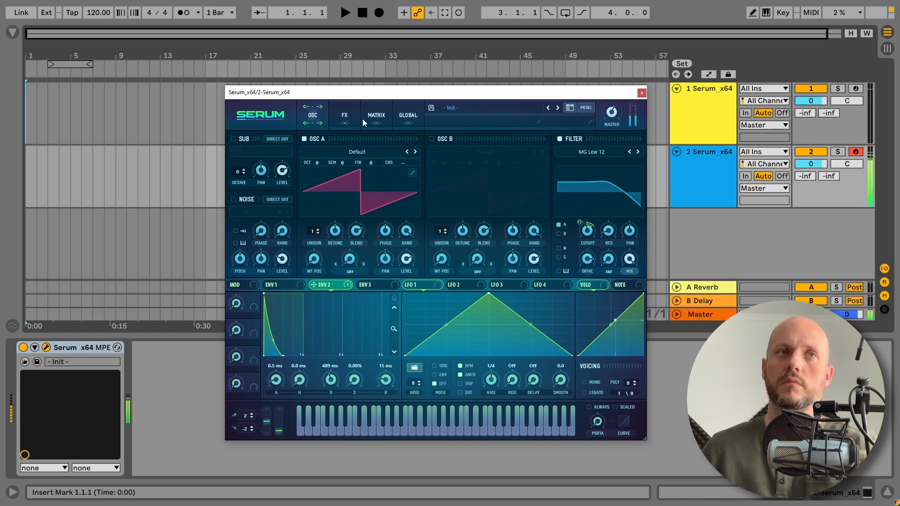
pyautogui.click(346, 116)
pyautogui.click(253, 225)
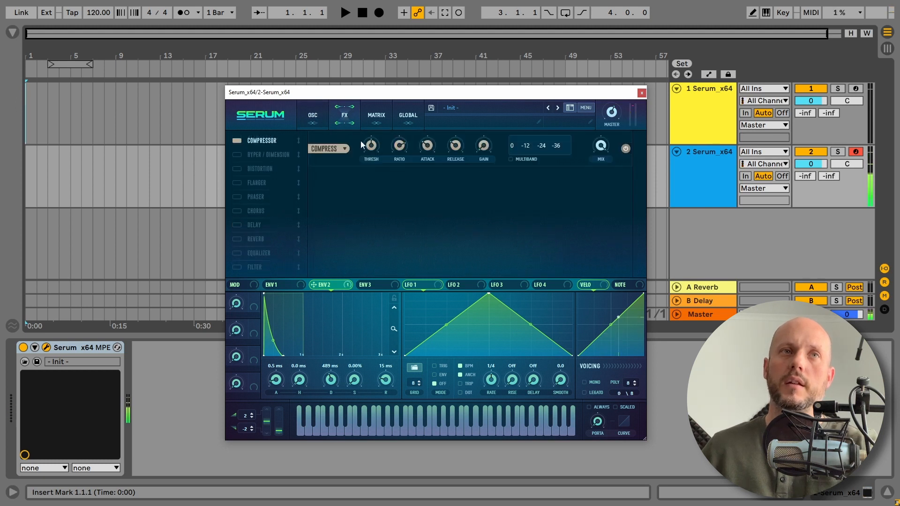
pyautogui.moveTo(485, 149); pyautogui.dragTo(485, 129)
pyautogui.moveTo(547, 149); pyautogui.dragTo(558, 146)
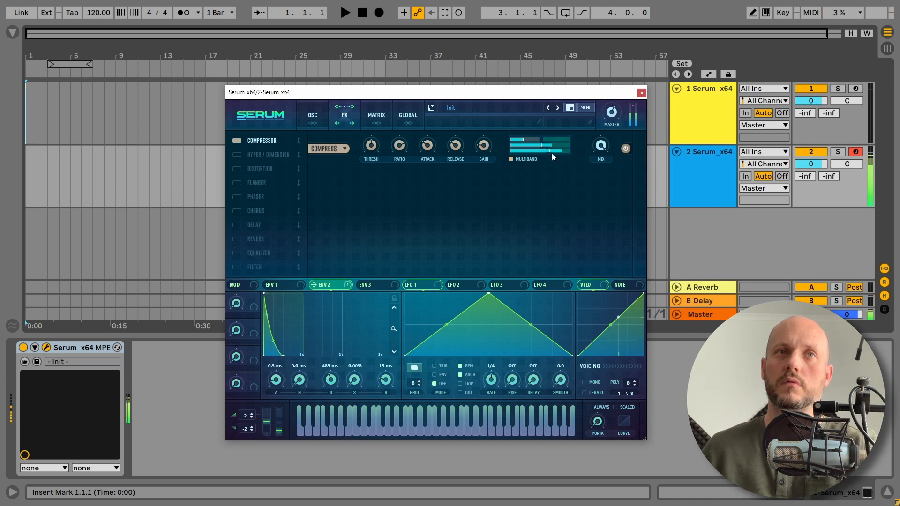
pyautogui.moveTo(612, 111)
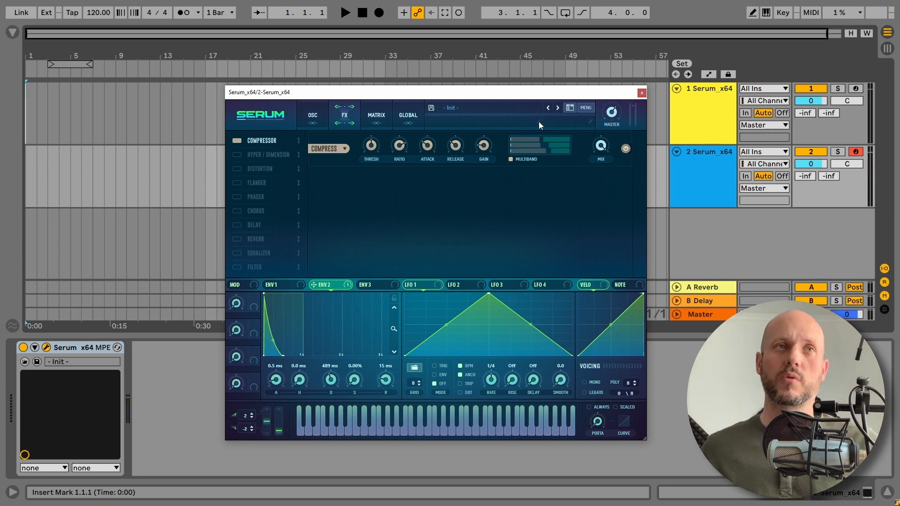
# Load the digital wavetable ICanHasKick in oscillator A with a raised wavetable position, and turn on the sub oscillator
pyautogui.click(312, 115)
pyautogui.click(362, 155)
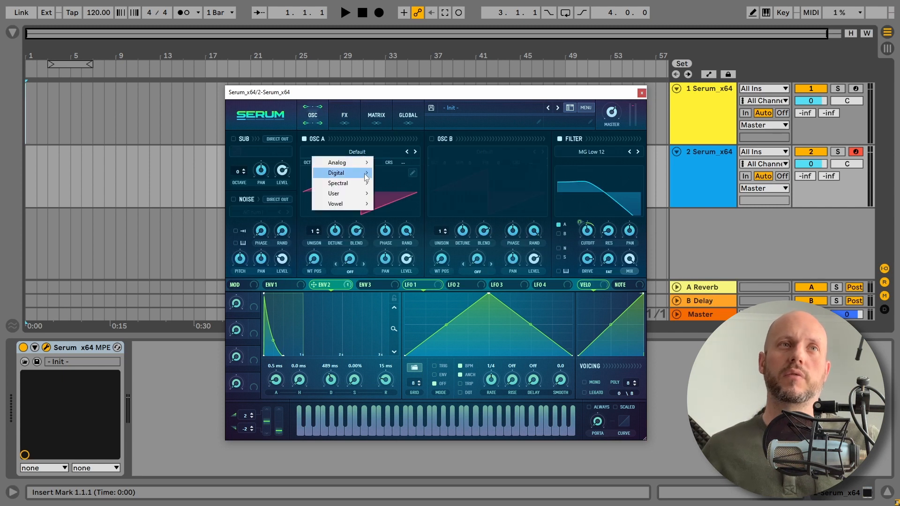
pyautogui.moveTo(366, 173)
pyautogui.click(465, 181)
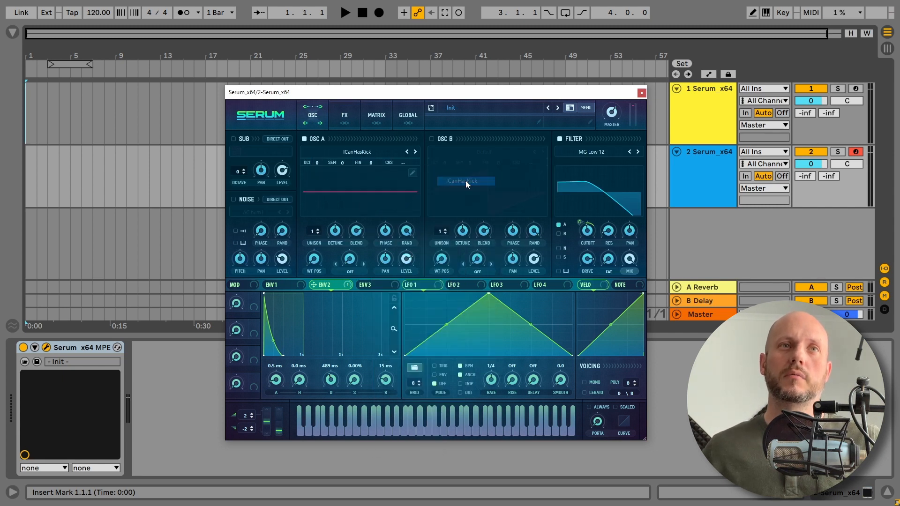
pyautogui.moveTo(317, 257); pyautogui.dragTo(318, 243)
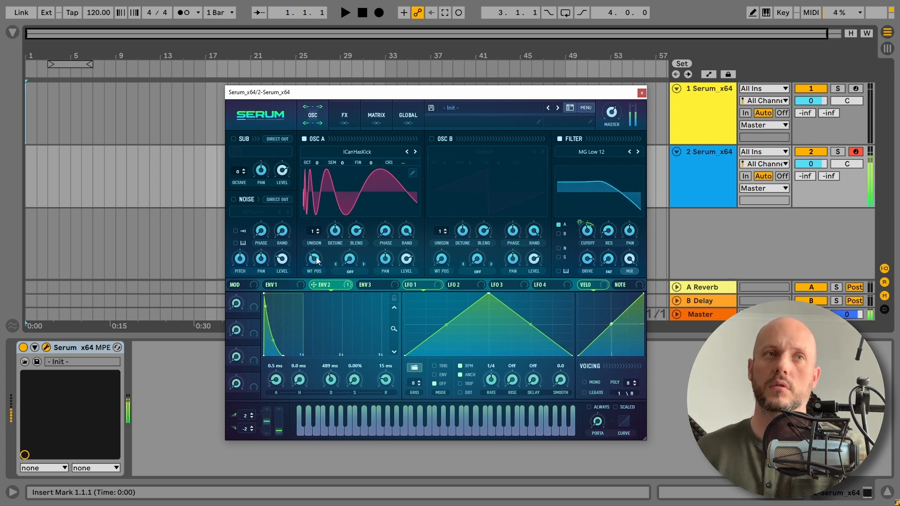
pyautogui.moveTo(314, 258); pyautogui.dragTo(329, 238)
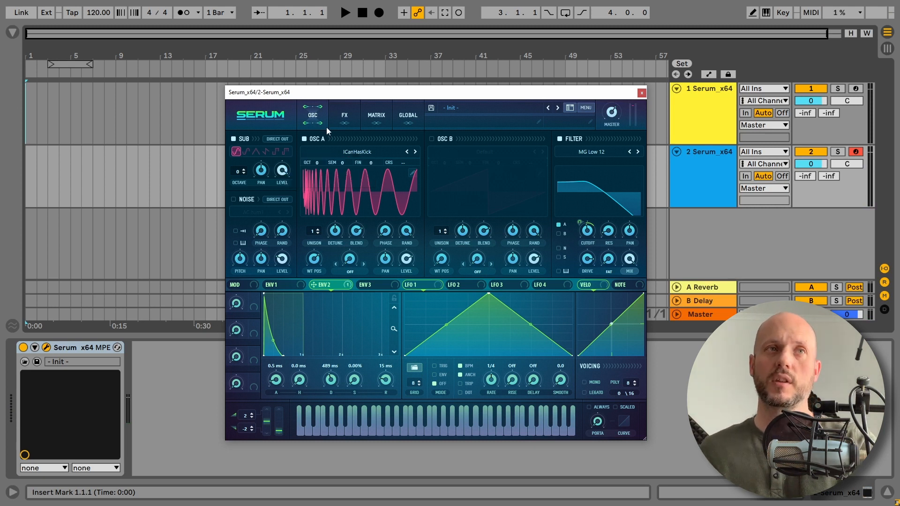
# Add a Tube Distortion effect ahead of the Compressor with 83% drive and its filter set to Post
pyautogui.click(344, 115)
pyautogui.moveTo(541, 140); pyautogui.dragTo(547, 97)
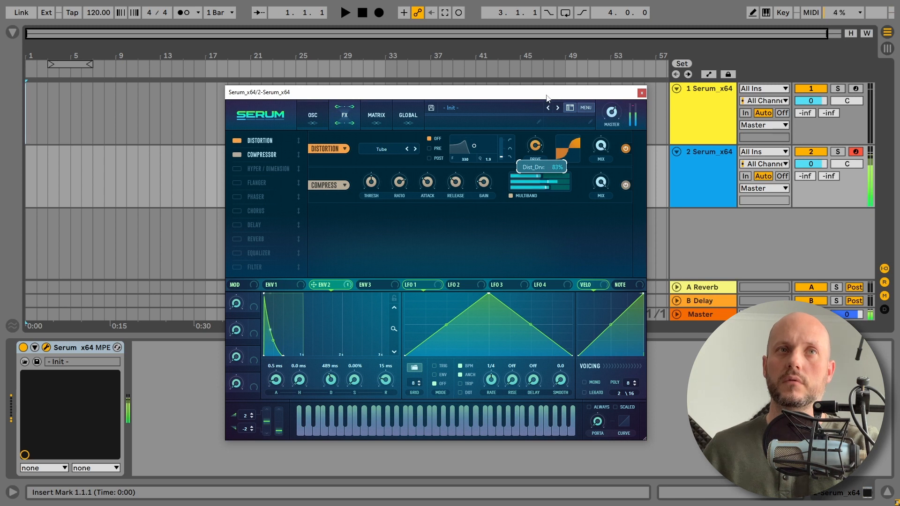
pyautogui.click(438, 158)
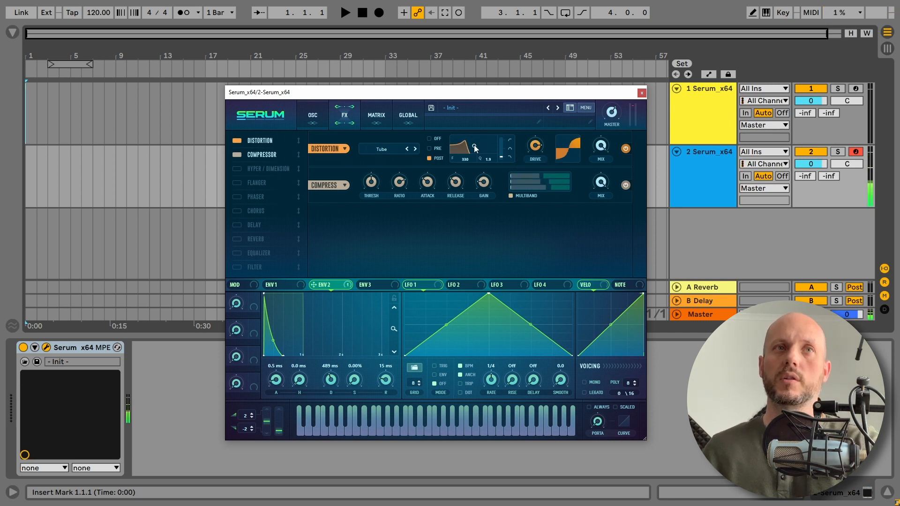
# Set the distortion filter to Q 0.1 with a lowered frequency modulated by Envelope 2, and shorten Envelope 2's decay to 339 ms
pyautogui.moveTo(474, 146); pyautogui.dragTo(472, 193)
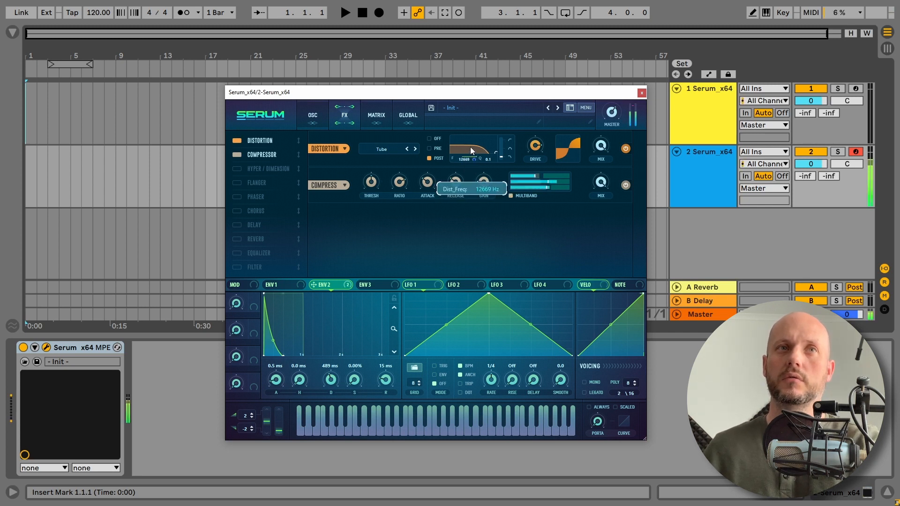
pyautogui.moveTo(474, 160); pyautogui.dragTo(498, 109)
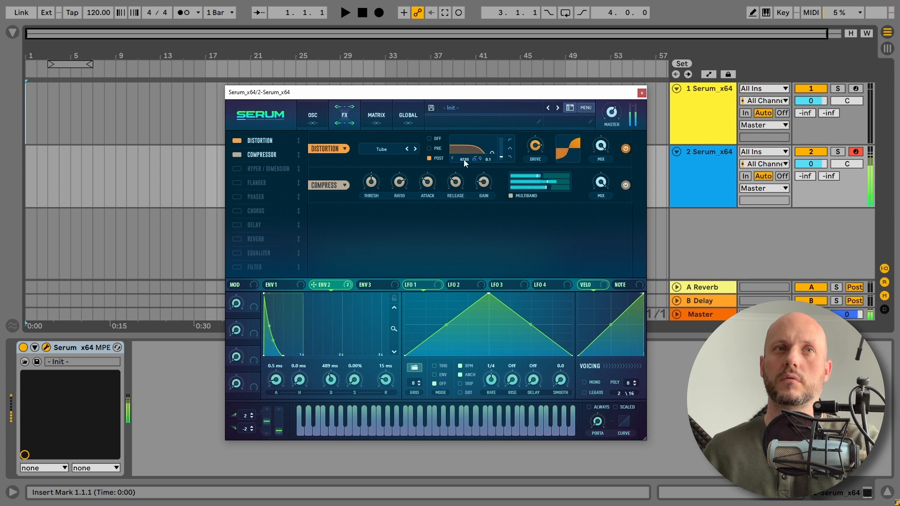
pyautogui.moveTo(463, 159); pyautogui.dragTo(462, 202)
pyautogui.moveTo(331, 380); pyautogui.dragTo(333, 383)
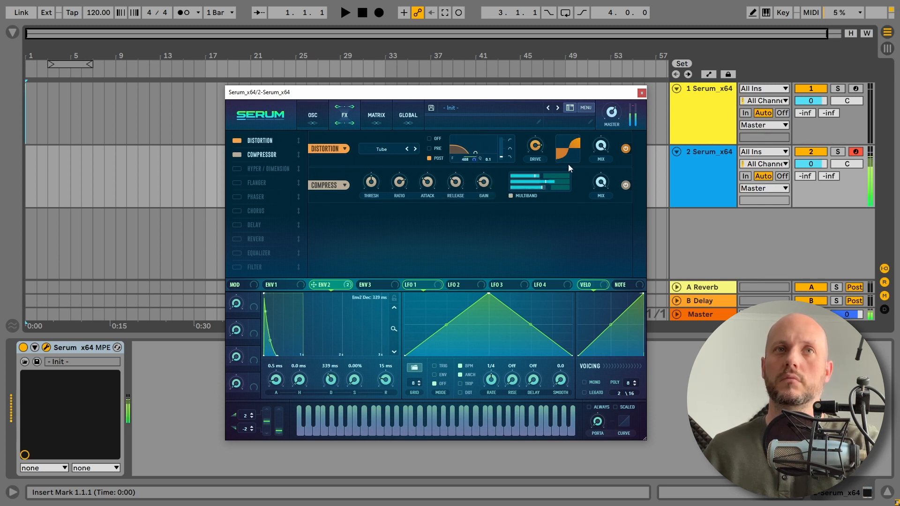
pyautogui.moveTo(609, 116)
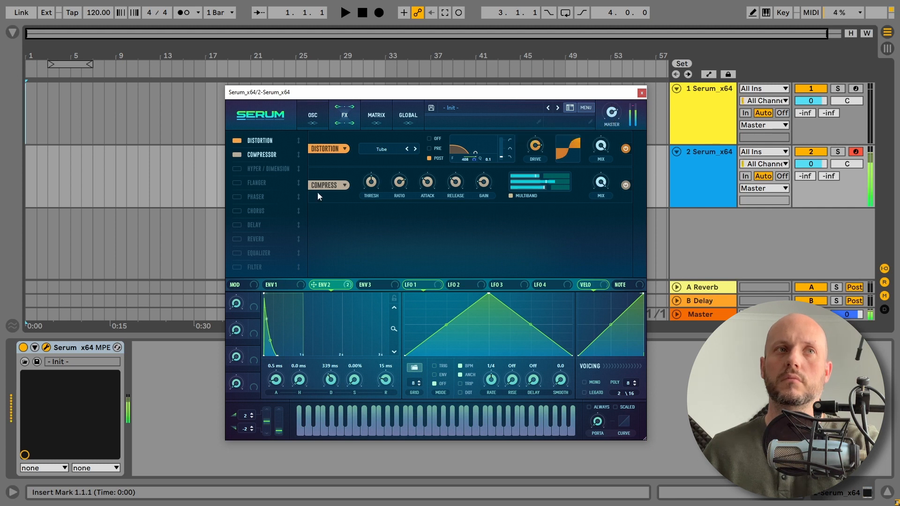
# Enable the MG Low 6 Filter effect after the Compressor and lower its cutoff
pyautogui.click(253, 268)
pyautogui.moveTo(452, 217)
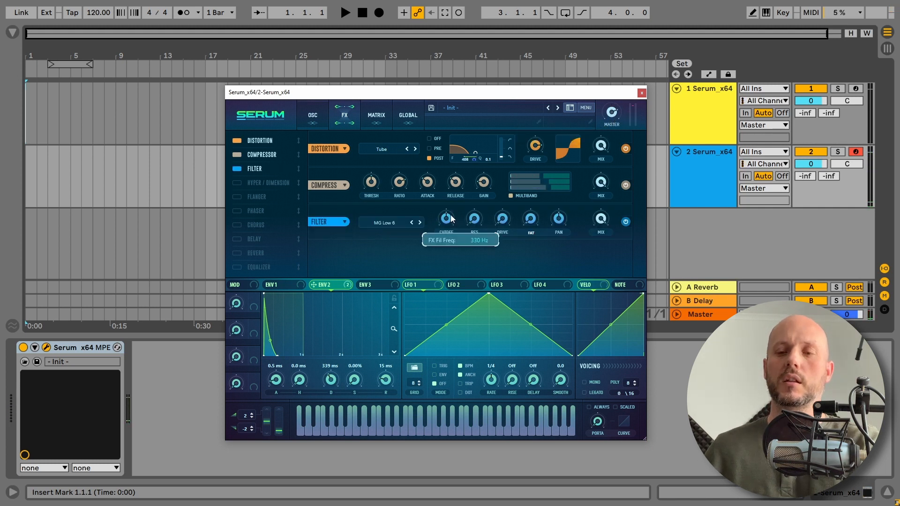
pyautogui.moveTo(451, 213)
pyautogui.mouseDown()
pyautogui.moveTo(452, 204)
pyautogui.moveTo(453, 228)
pyautogui.mouseUp()
# Change the oscillator view's filter type to Band 24
pyautogui.click(313, 115)
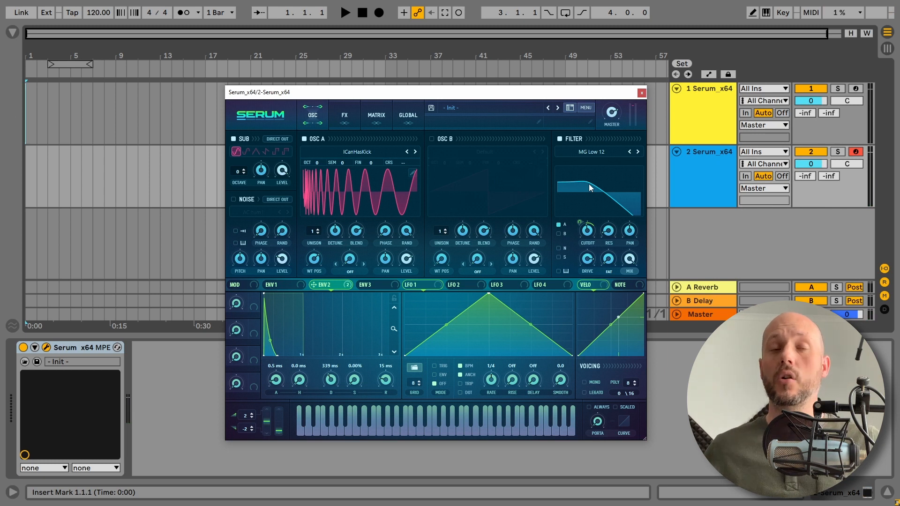
pyautogui.click(594, 153)
pyautogui.moveTo(592, 162)
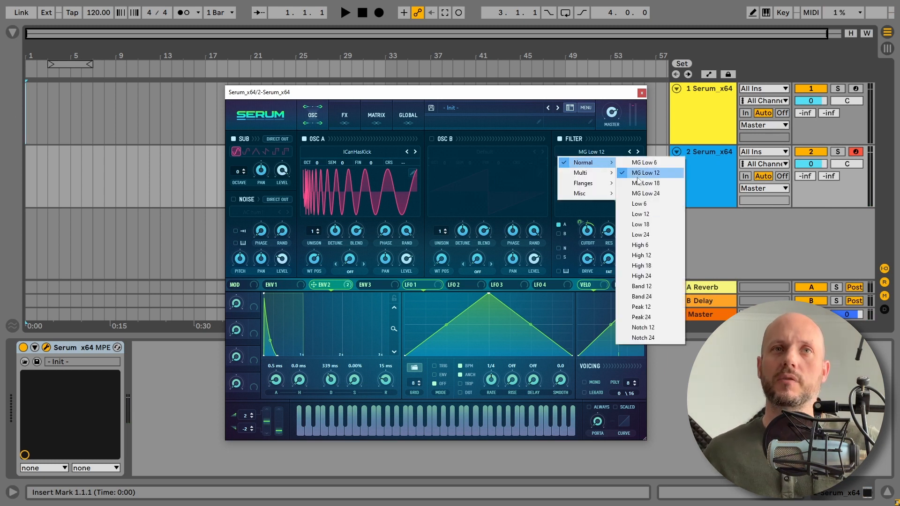
pyautogui.click(658, 298)
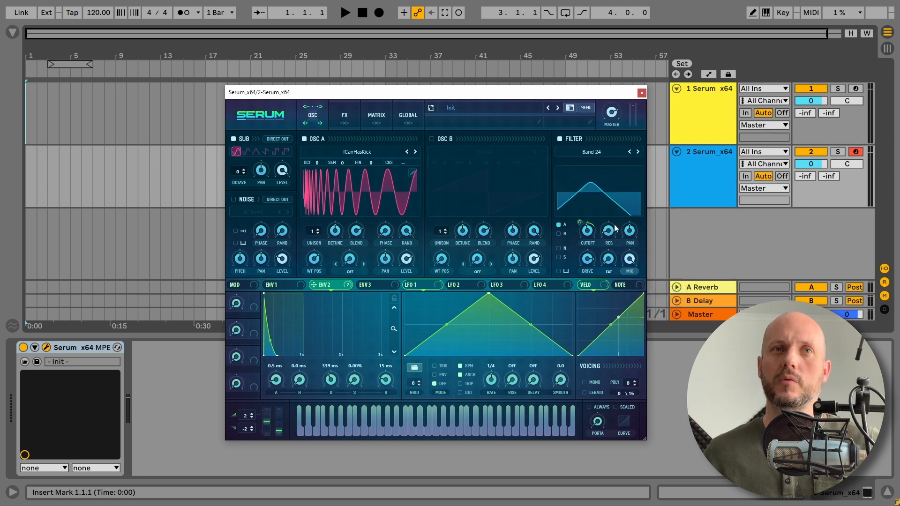
# Lower the Band 24 filter's cutoff and resonance for a broader, lower band, and raise the master level
pyautogui.moveTo(591, 249); pyautogui.dragTo(592, 248)
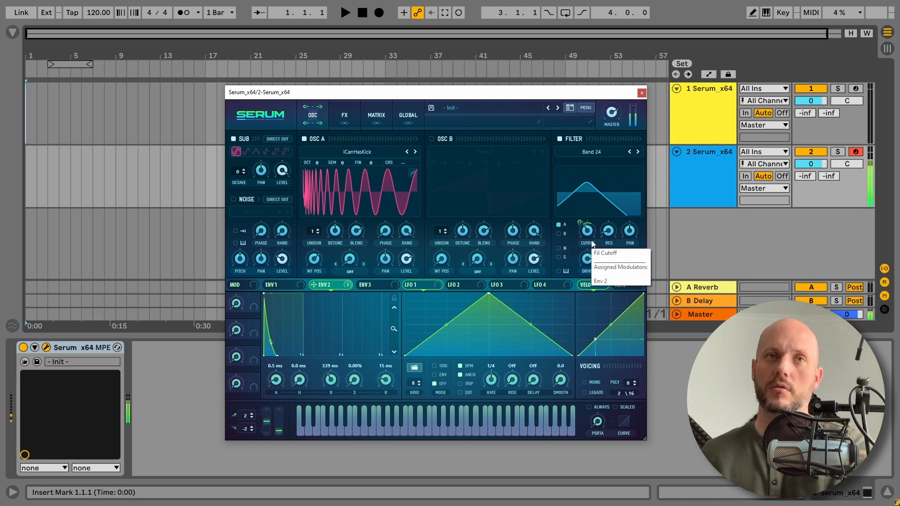
pyautogui.moveTo(616, 238); pyautogui.dragTo(616, 240)
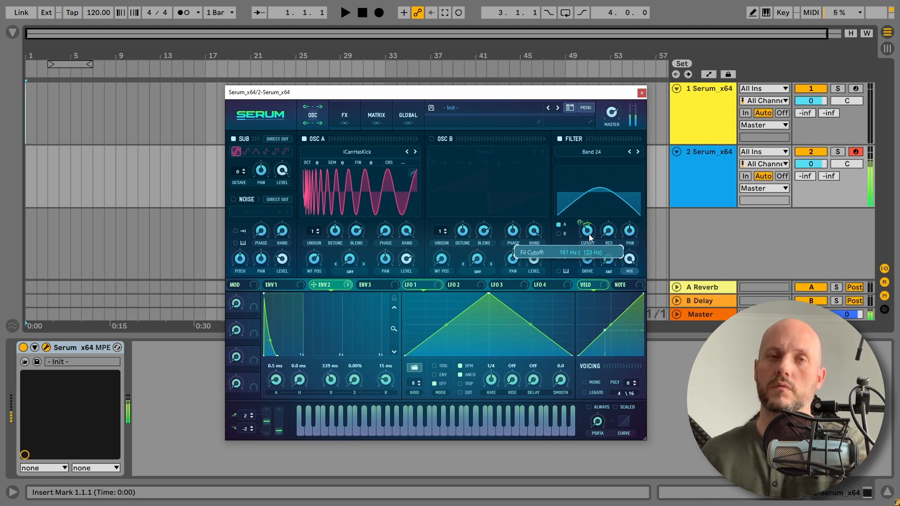
pyautogui.moveTo(612, 120); pyautogui.dragTo(613, 108)
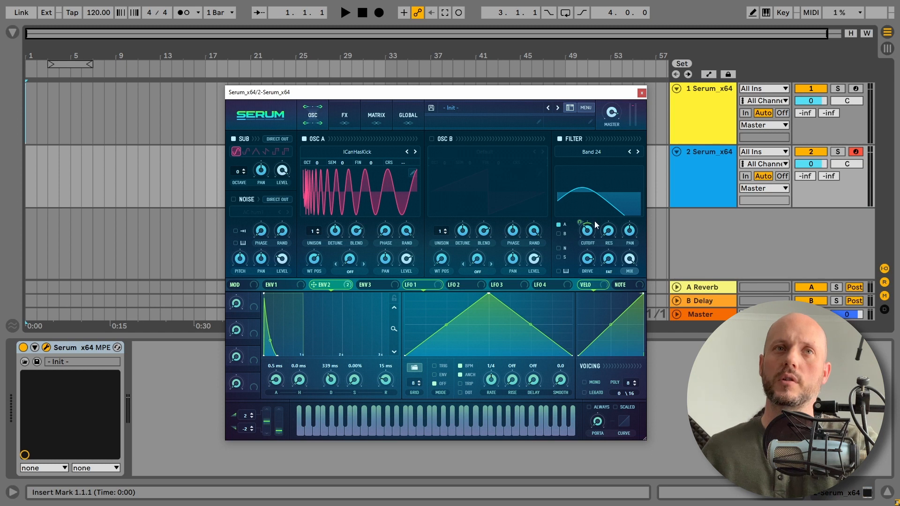
pyautogui.moveTo(592, 239)
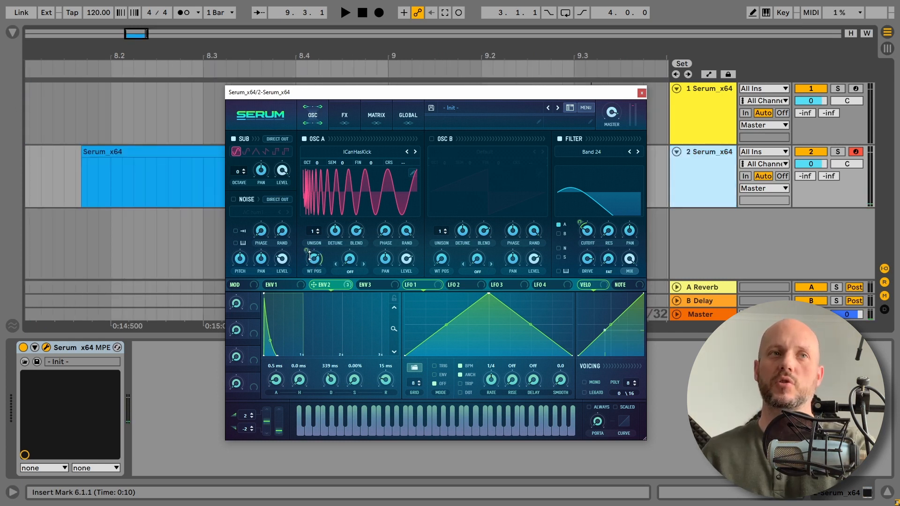
# Raise the Tube distortion's post-filter frequency to 4107 Hz in the effects rack
pyautogui.moveTo(311, 262)
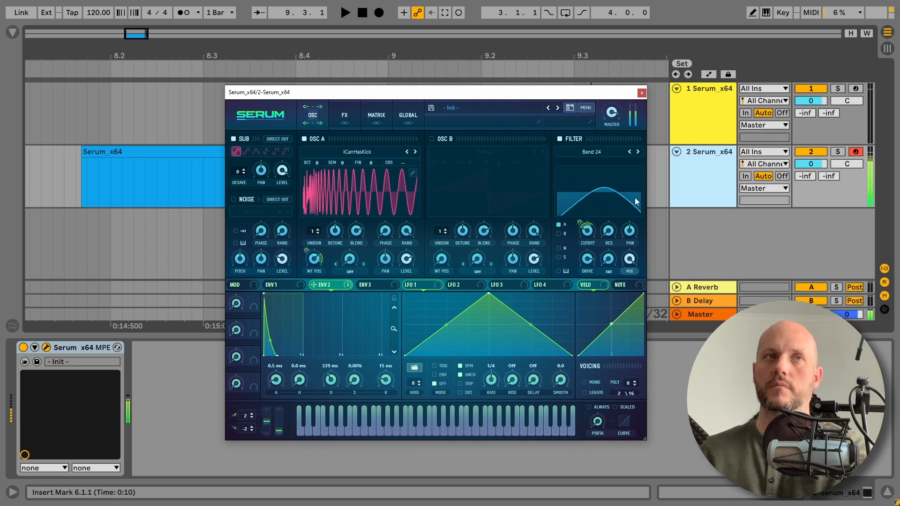
pyautogui.click(345, 118)
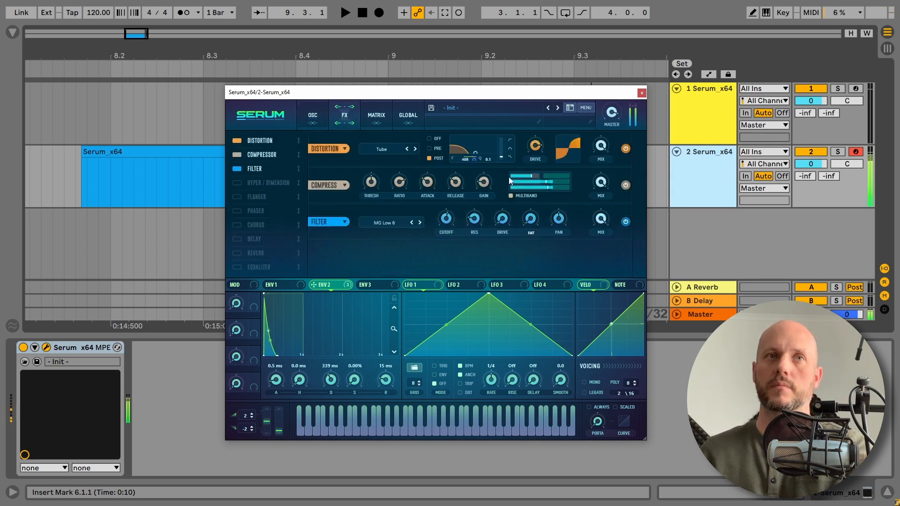
pyautogui.moveTo(563, 190)
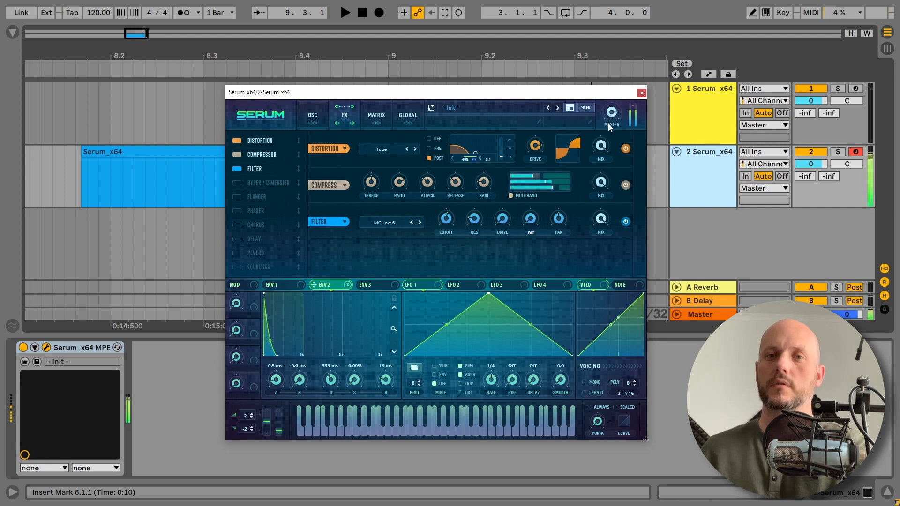
pyautogui.moveTo(467, 162); pyautogui.dragTo(477, 133)
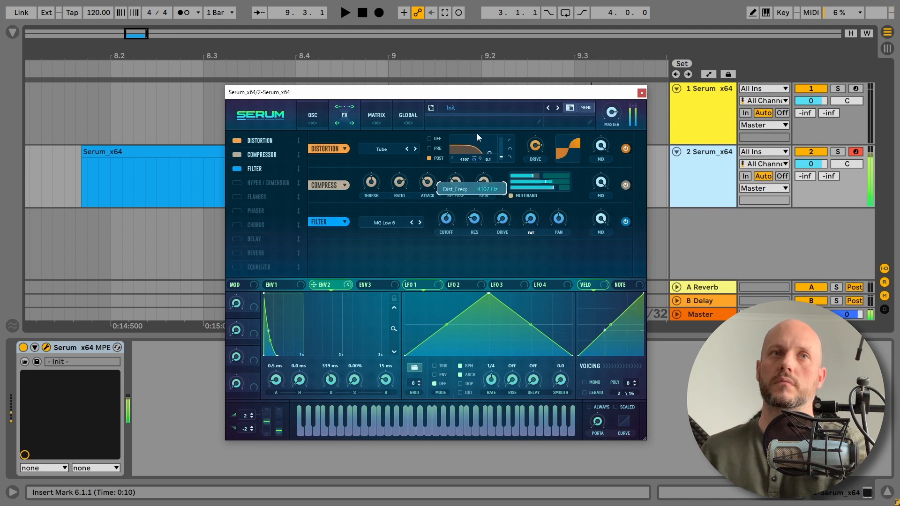
# Set the MG Low 6 effect filter's cutoff to about 1615 Hz
pyautogui.moveTo(451, 209)
pyautogui.moveTo(451, 209); pyautogui.dragTo(479, 258)
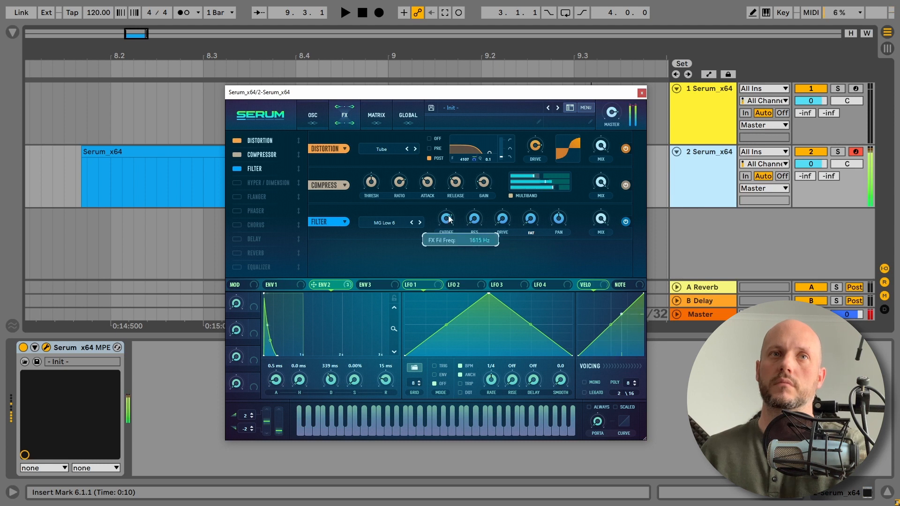
pyautogui.moveTo(613, 121)
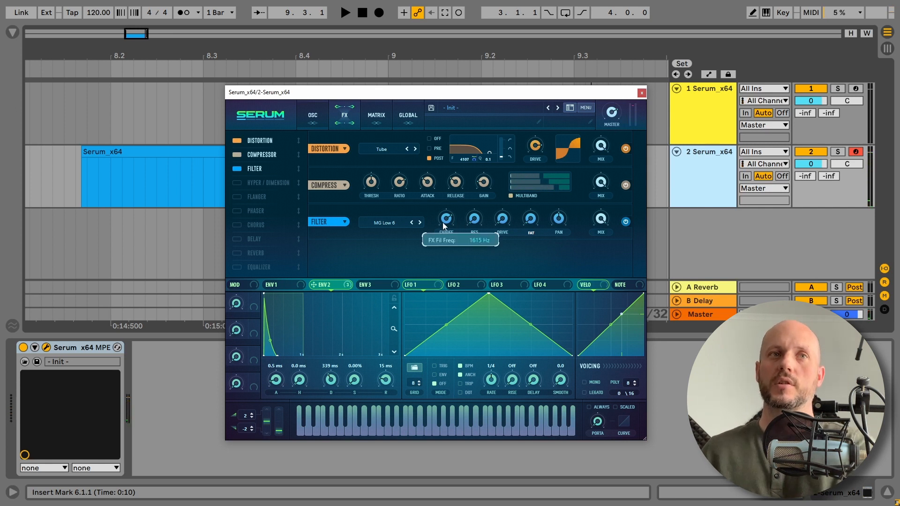
pyautogui.moveTo(442, 222); pyautogui.dragTo(444, 220)
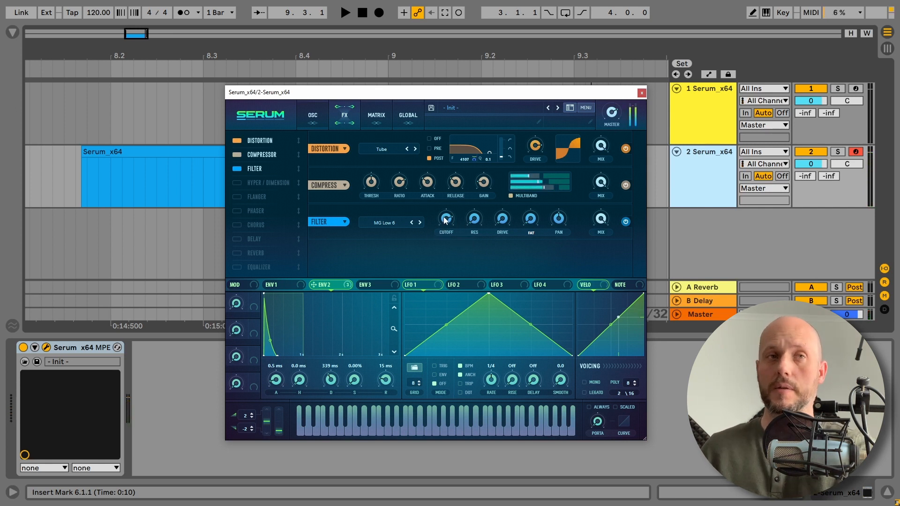